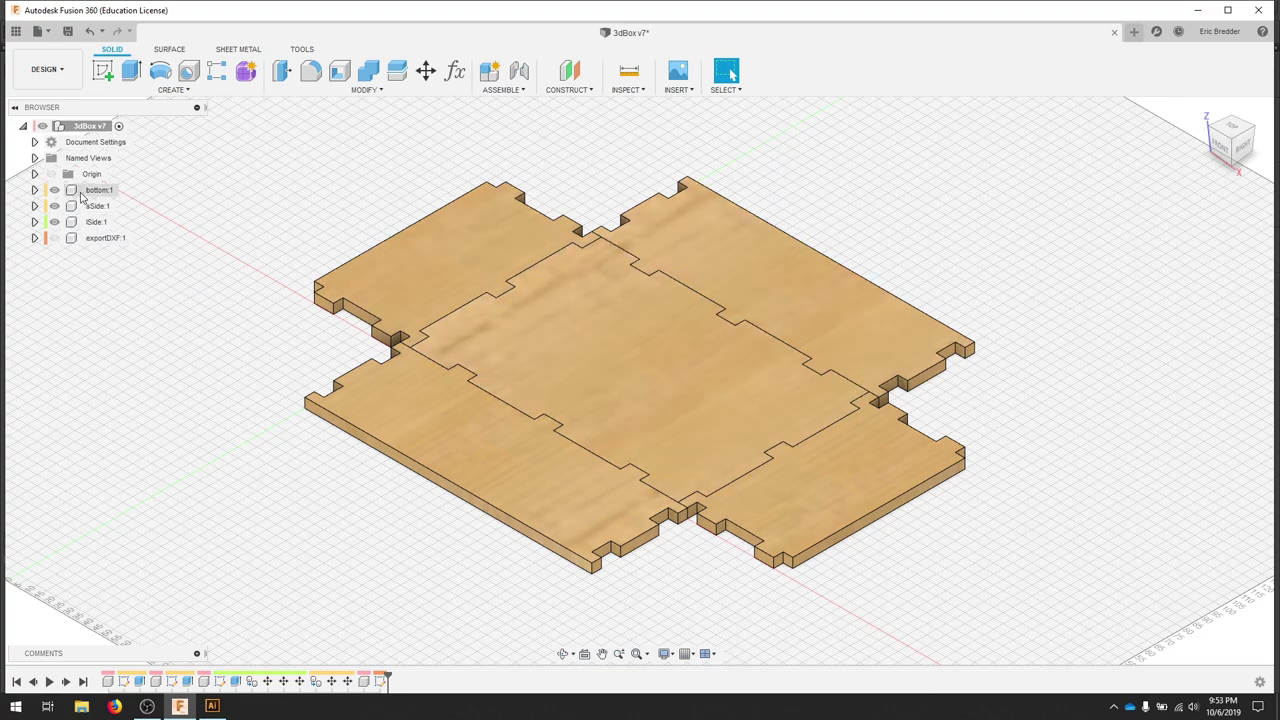
- Hide the wooden panel bodies and show only the flat exportDXF body
{"action": "left_click", "coordinate": [64, 193]}
{"action": "left_click", "coordinate": [55, 190]}
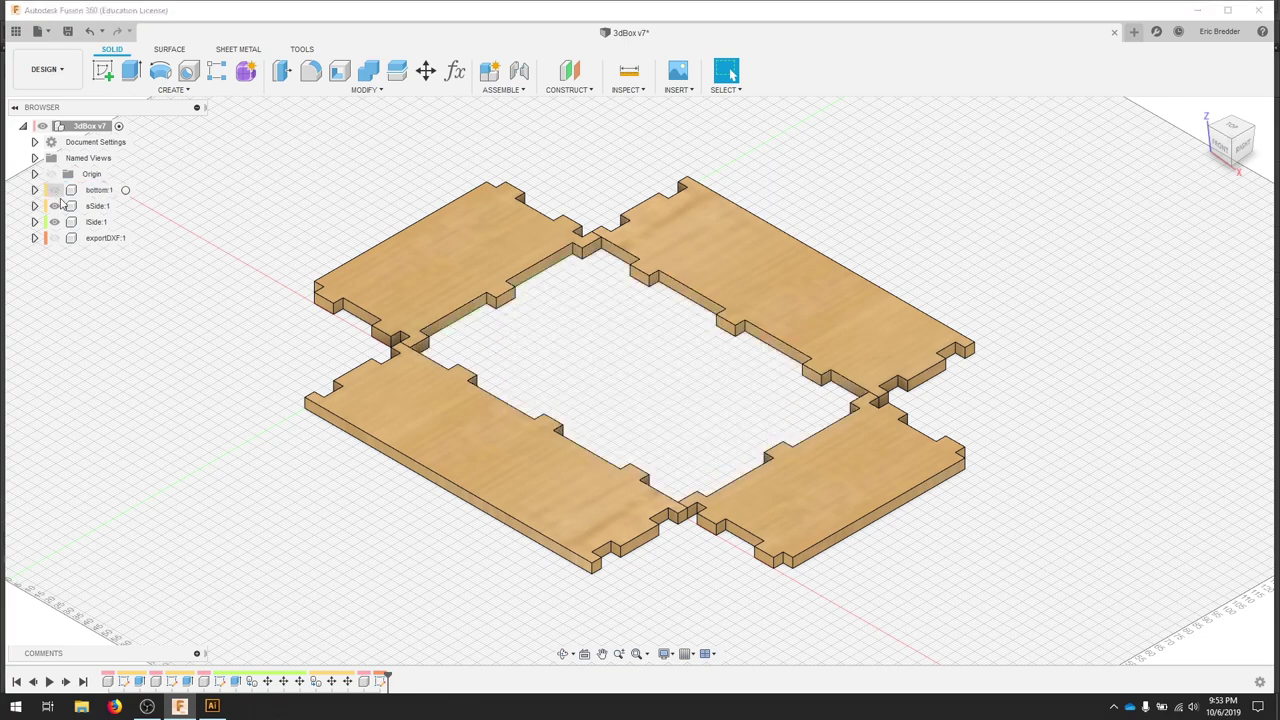
{"action": "left_click", "coordinate": [55, 206]}
{"action": "left_click", "coordinate": [55, 222]}
{"action": "left_click", "coordinate": [57, 240]}
{"action": "left_click", "coordinate": [55, 238]}
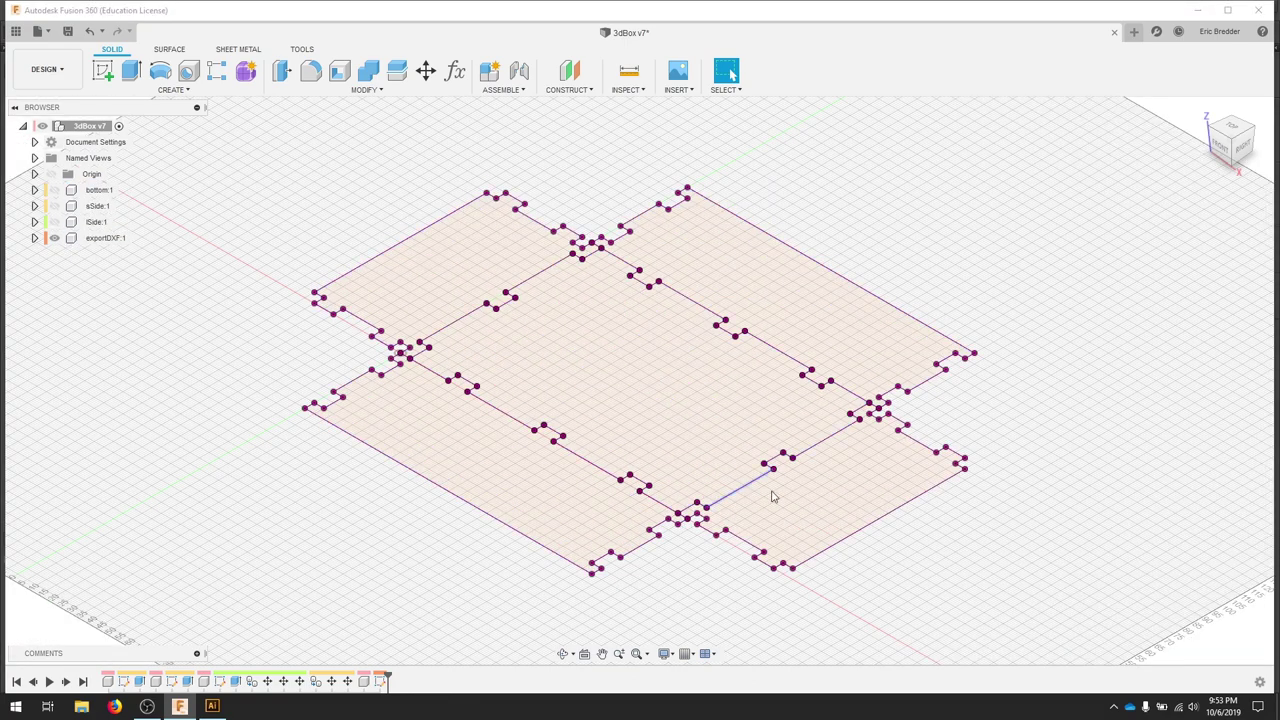
- Save exportDXF's Sketch1 as the DXF projectedSketch on the Desktop, replacing the old copy
{"action": "left_click", "coordinate": [34, 238]}
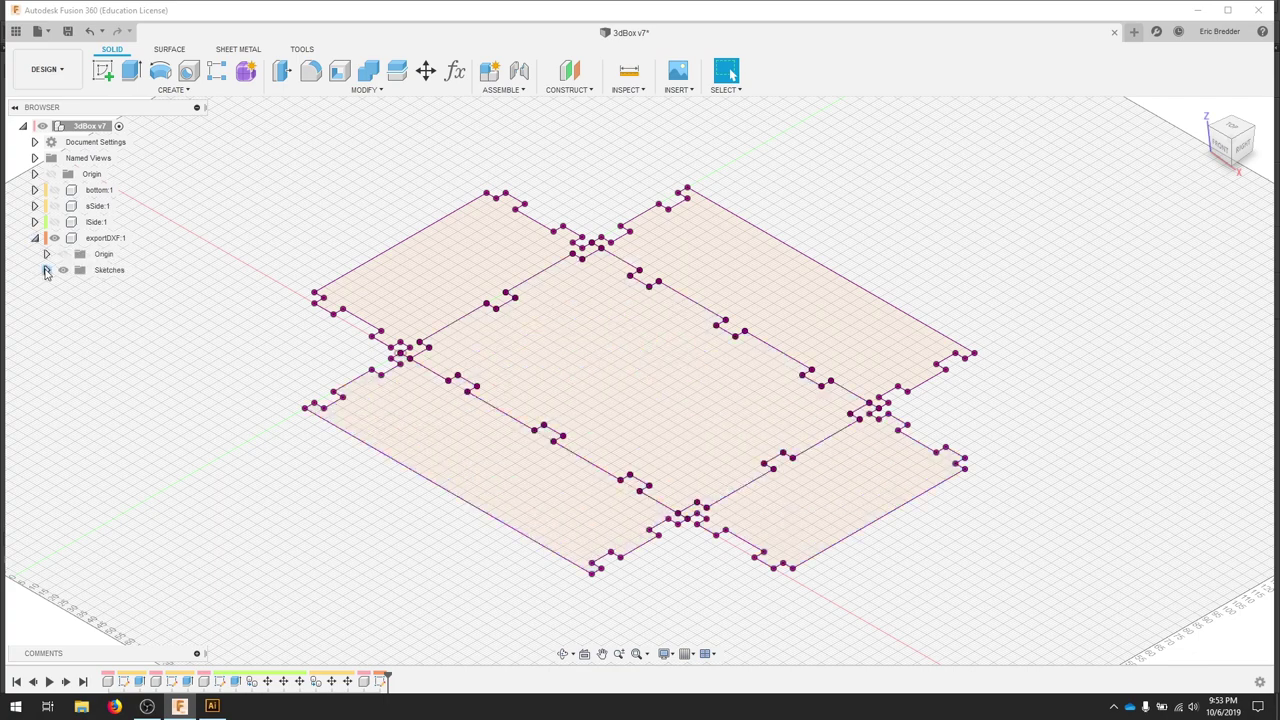
{"action": "left_click", "coordinate": [46, 270]}
{"action": "right_click", "coordinate": [120, 287]}
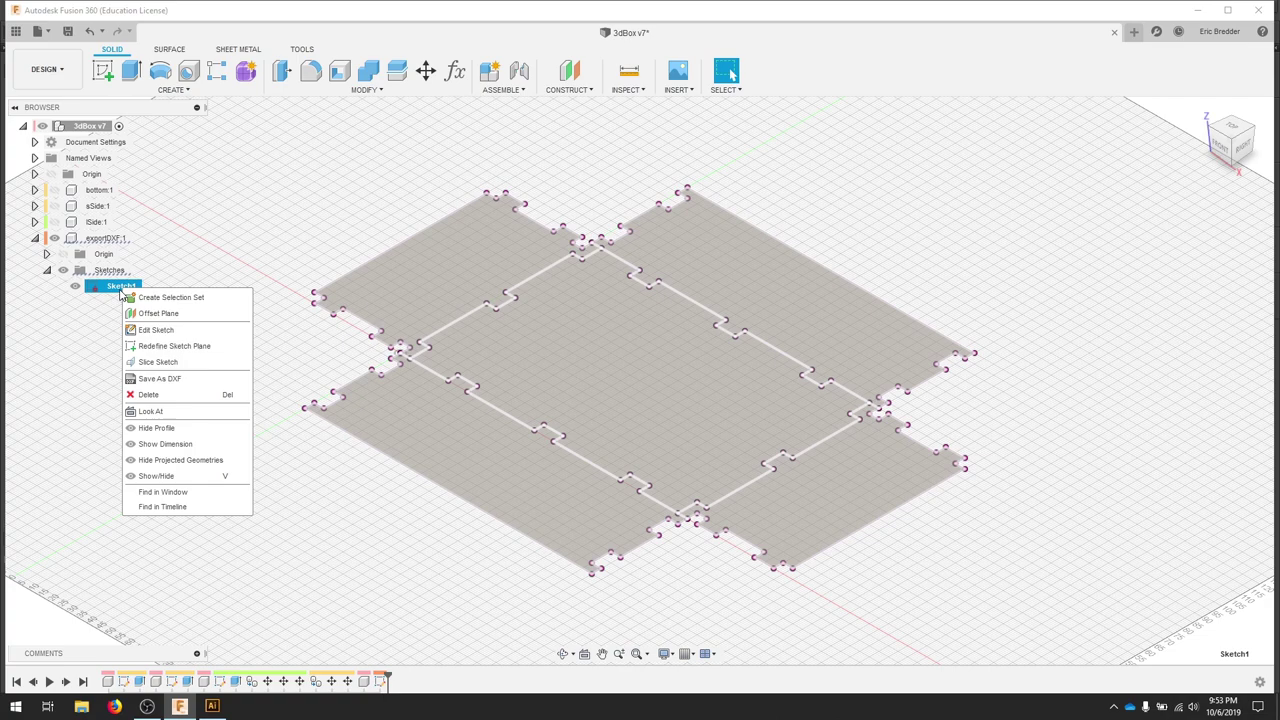
{"action": "left_click", "coordinate": [175, 378]}
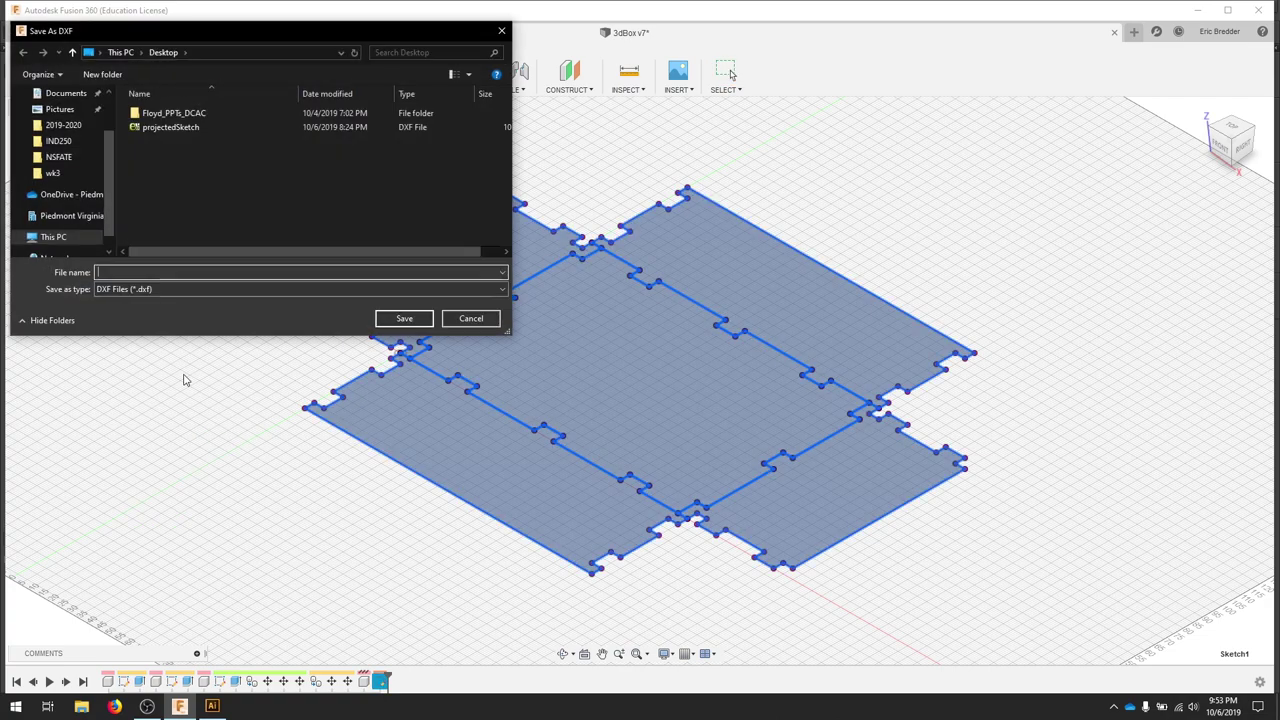
{"action": "left_click", "coordinate": [168, 128]}
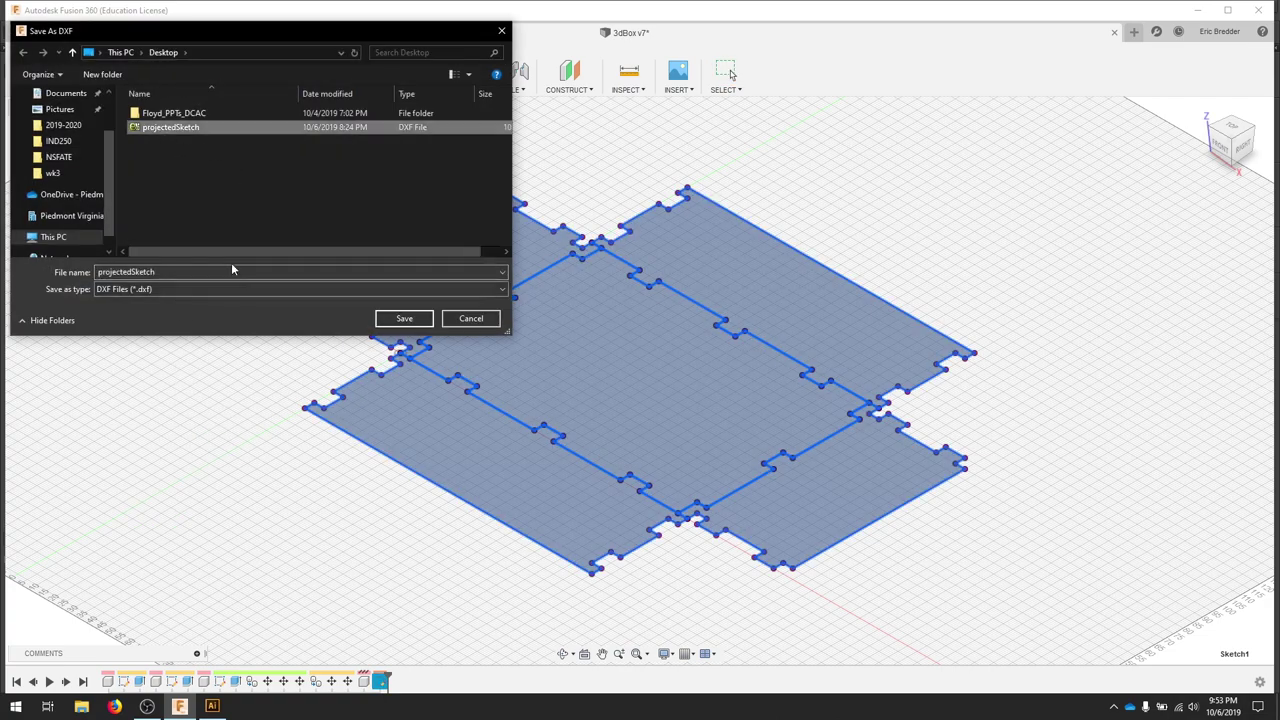
{"action": "left_click", "coordinate": [403, 319]}
{"action": "left_click", "coordinate": [670, 359]}
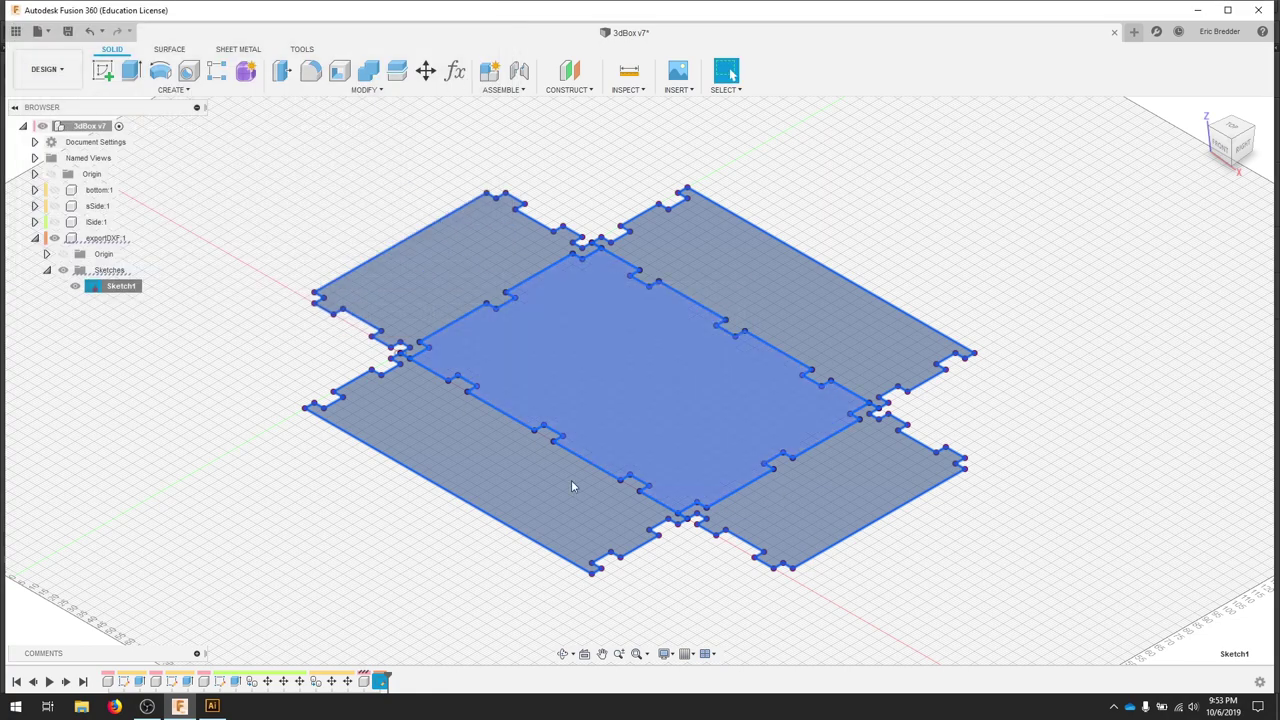
- In Illustrator, create a new 24 × 12 in document in RGB colour mode
{"action": "left_click", "coordinate": [212, 706]}
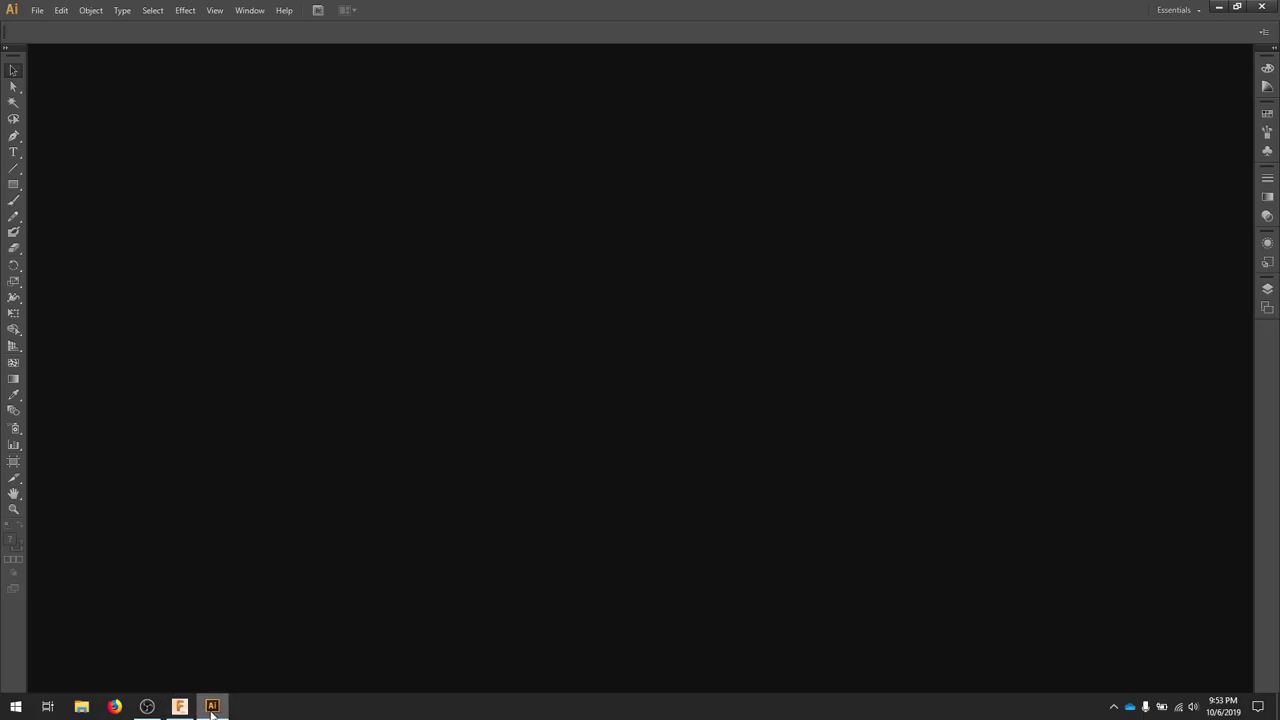
{"action": "left_click", "coordinate": [42, 15]}
{"action": "left_click", "coordinate": [50, 27]}
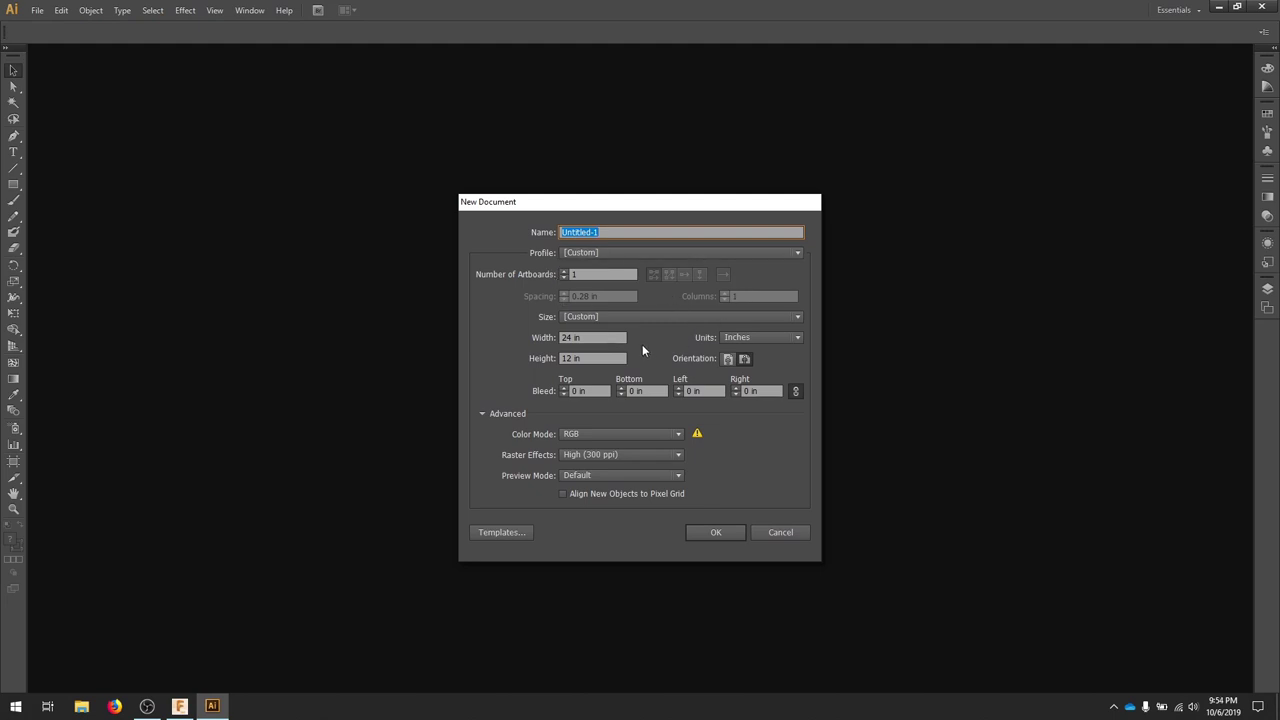
{"action": "left_click", "coordinate": [597, 339]}
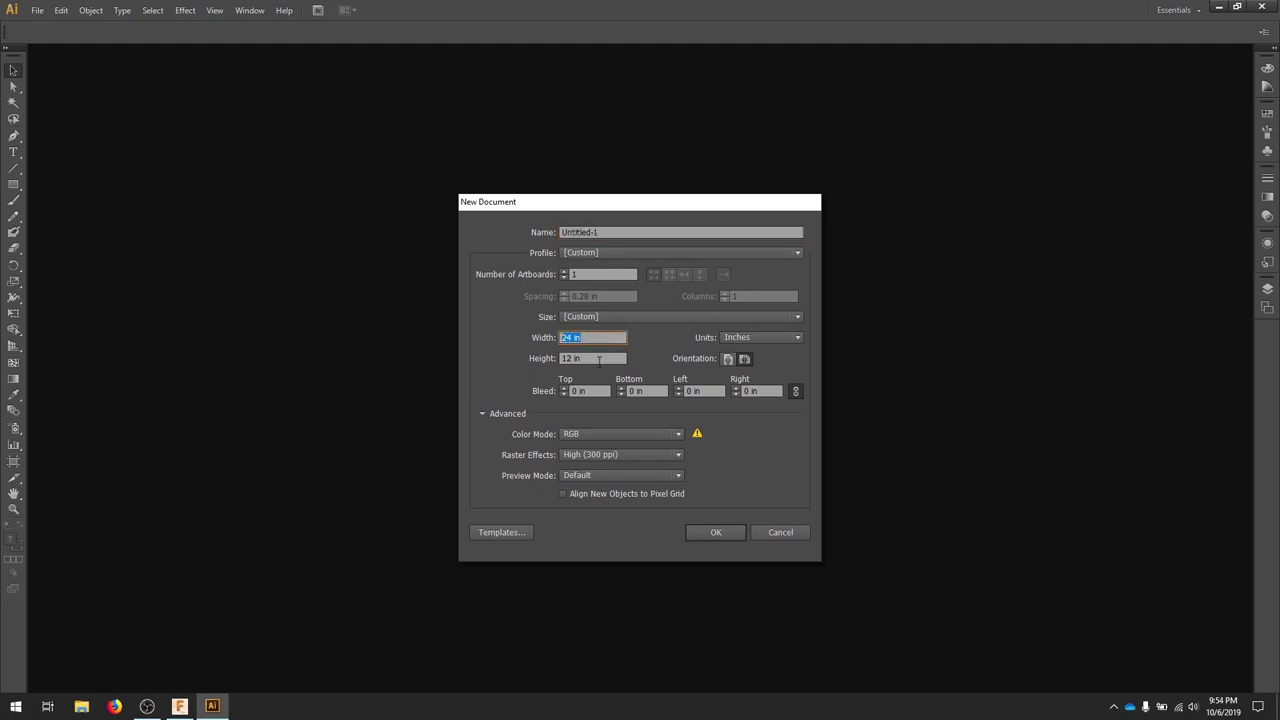
{"action": "left_click", "coordinate": [601, 358]}
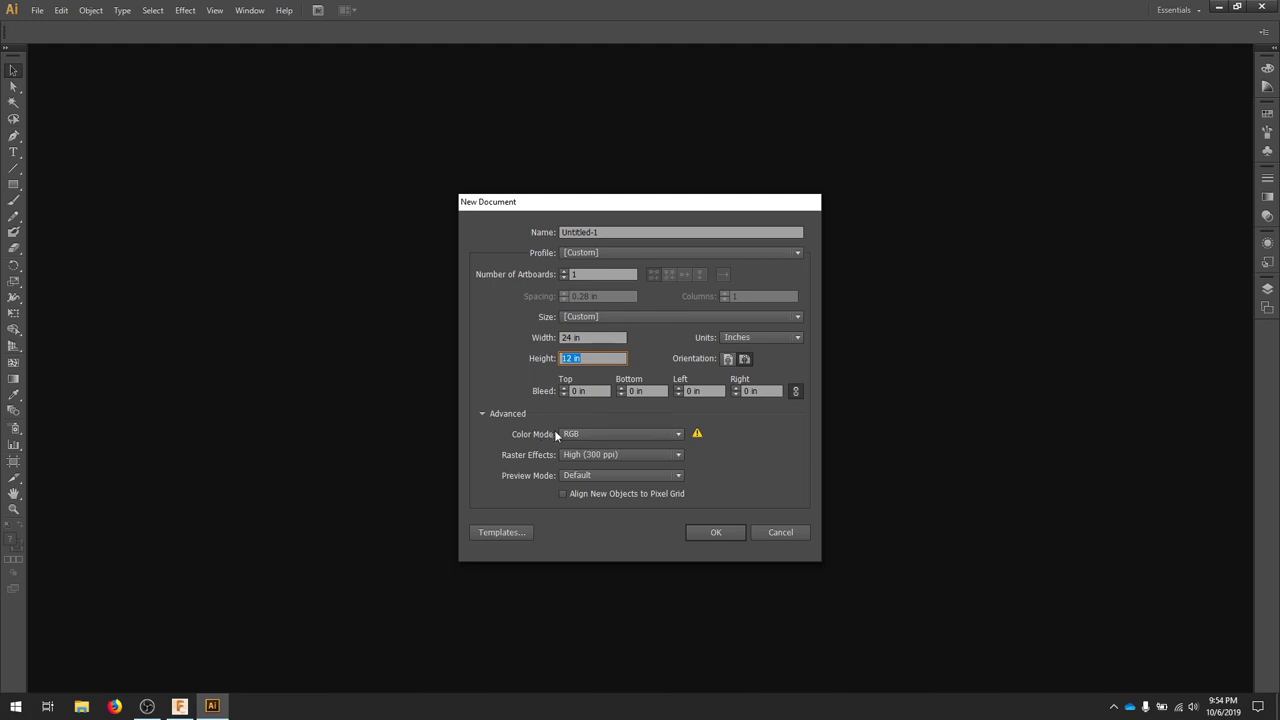
{"action": "left_click", "coordinate": [675, 437]}
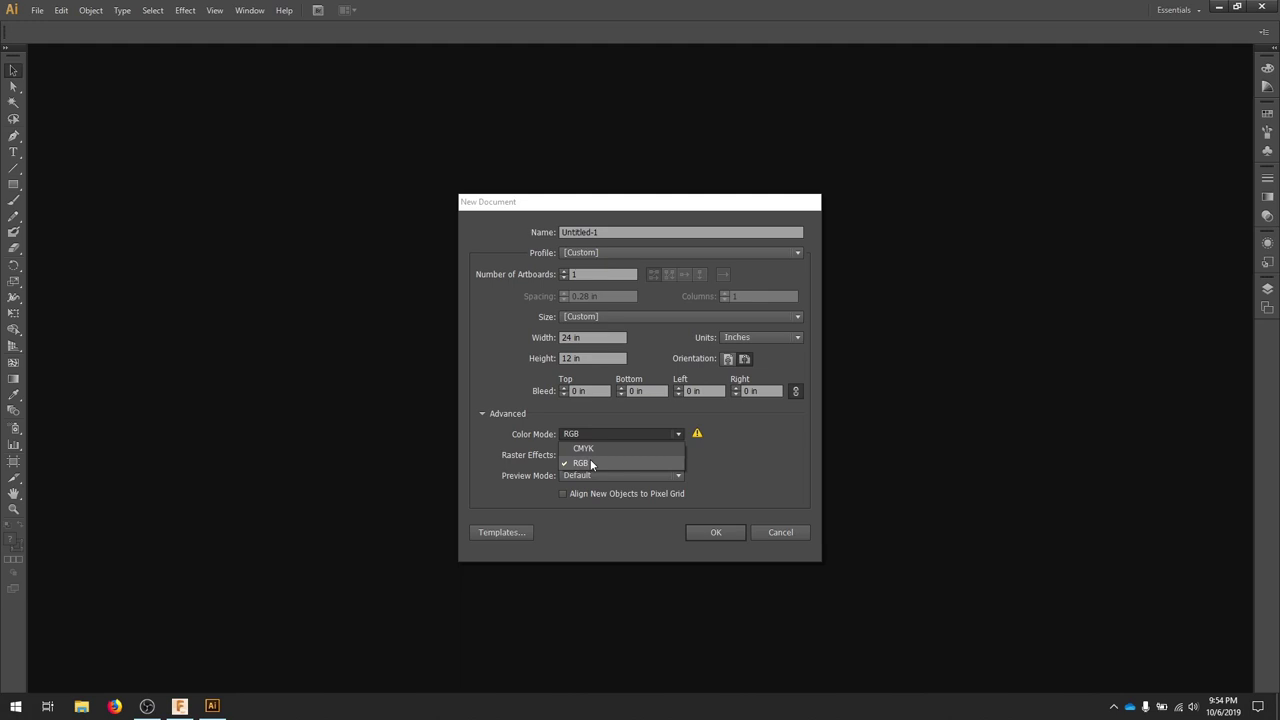
{"action": "left_click", "coordinate": [724, 466]}
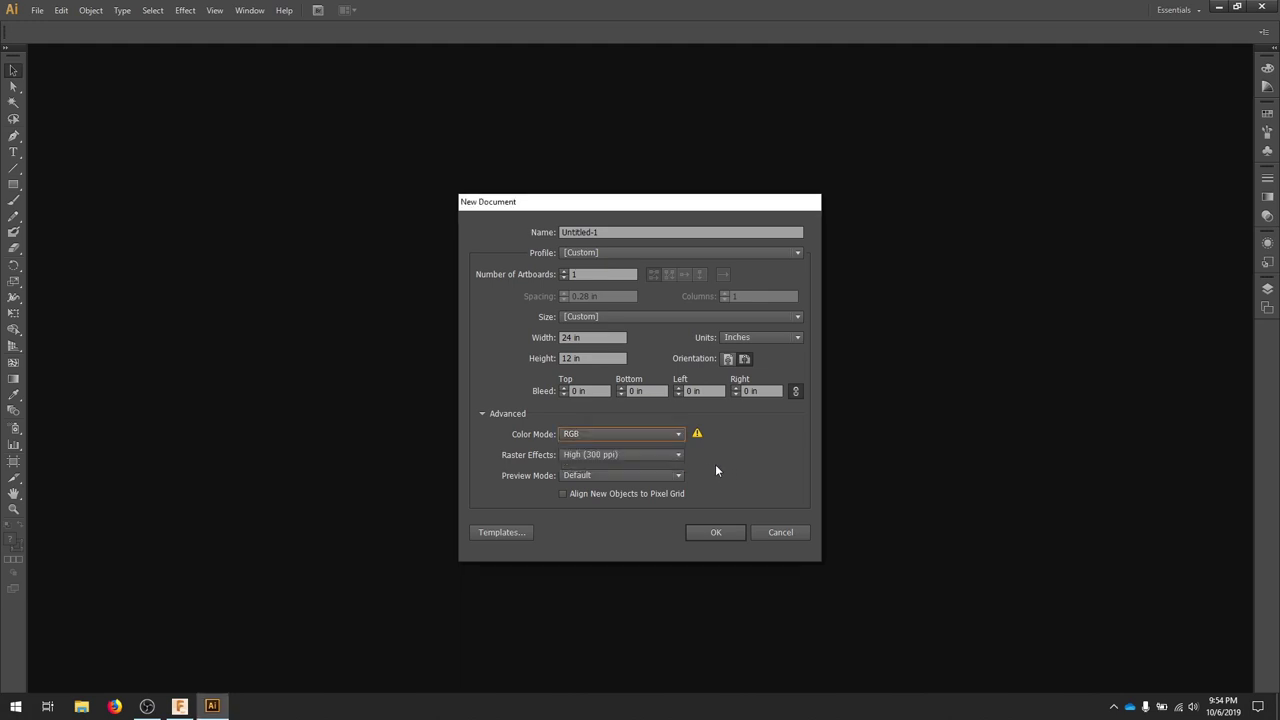
{"action": "left_click", "coordinate": [727, 538]}
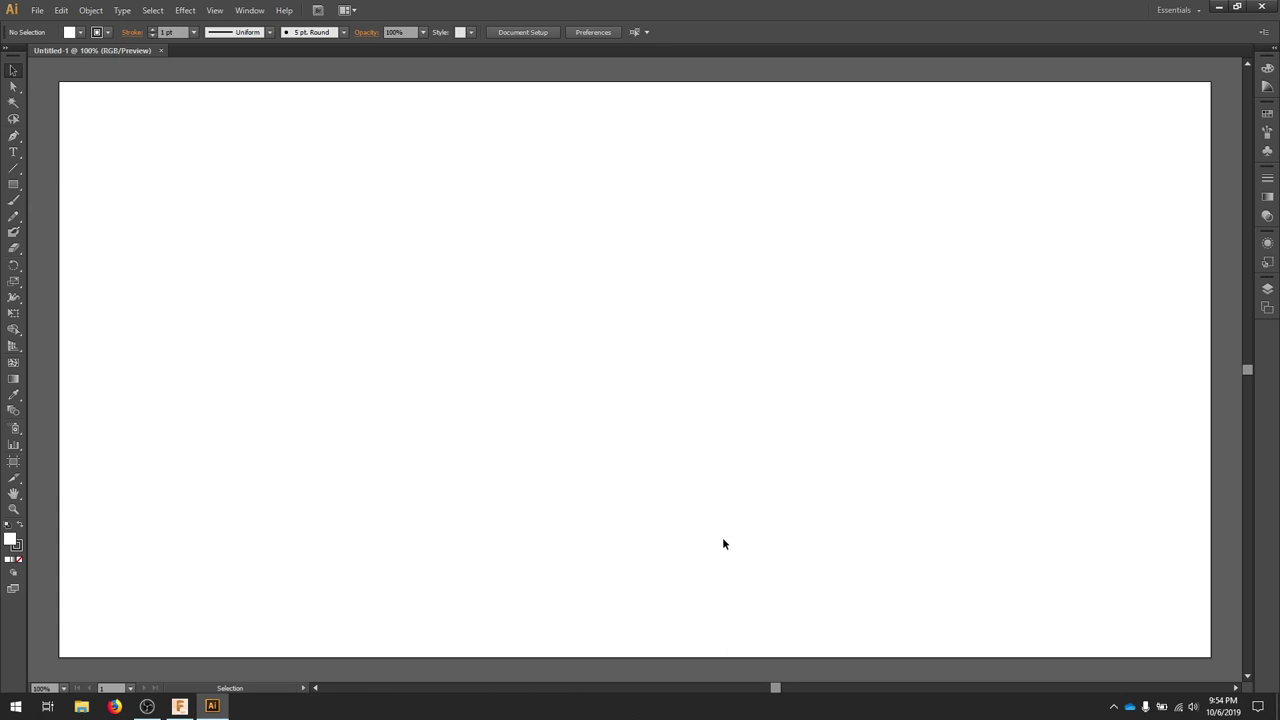
- Place the projectedSketch DXF file into the new document
{"action": "left_click", "coordinate": [39, 12]}
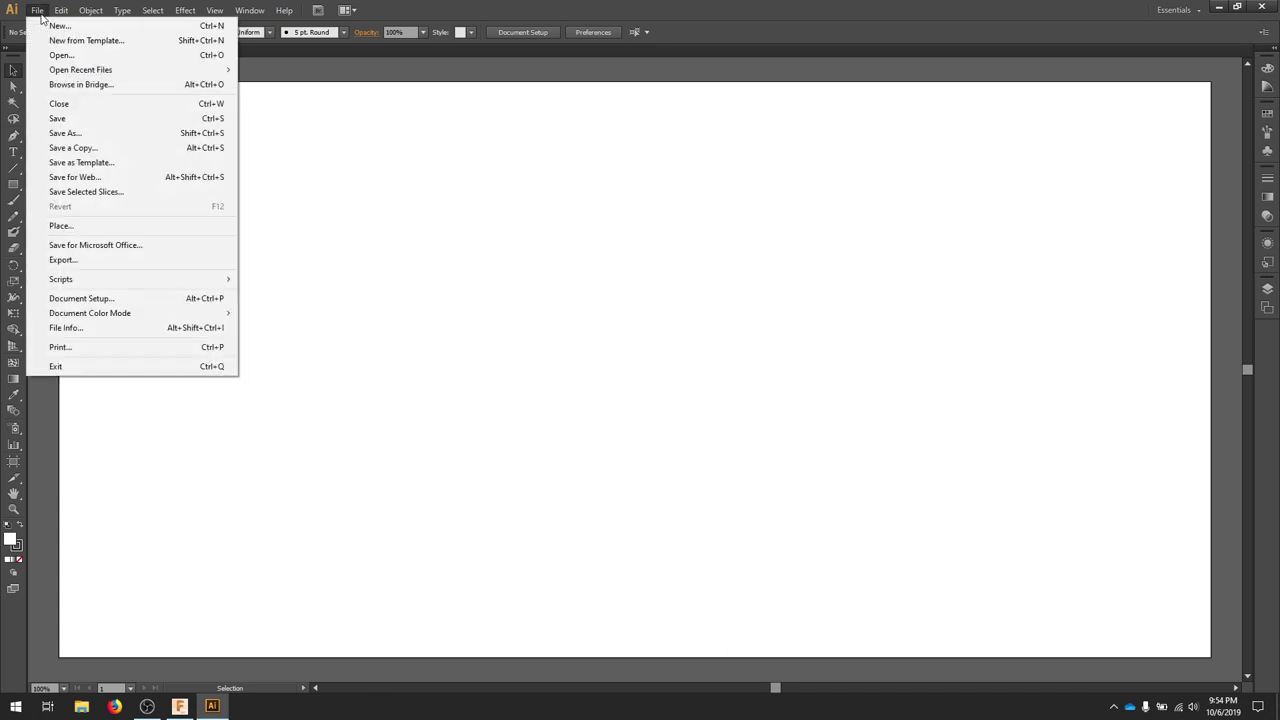
{"action": "left_click", "coordinate": [103, 226]}
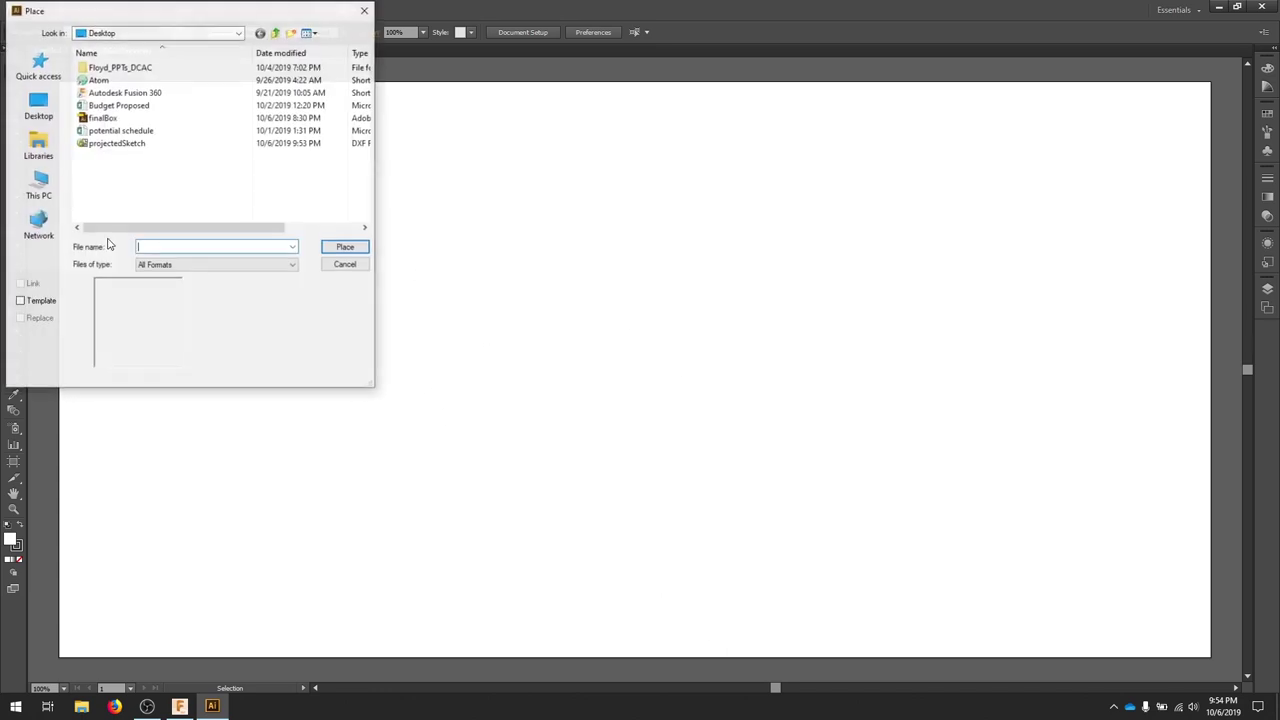
{"action": "left_click", "coordinate": [131, 145]}
{"action": "left_click", "coordinate": [344, 248]}
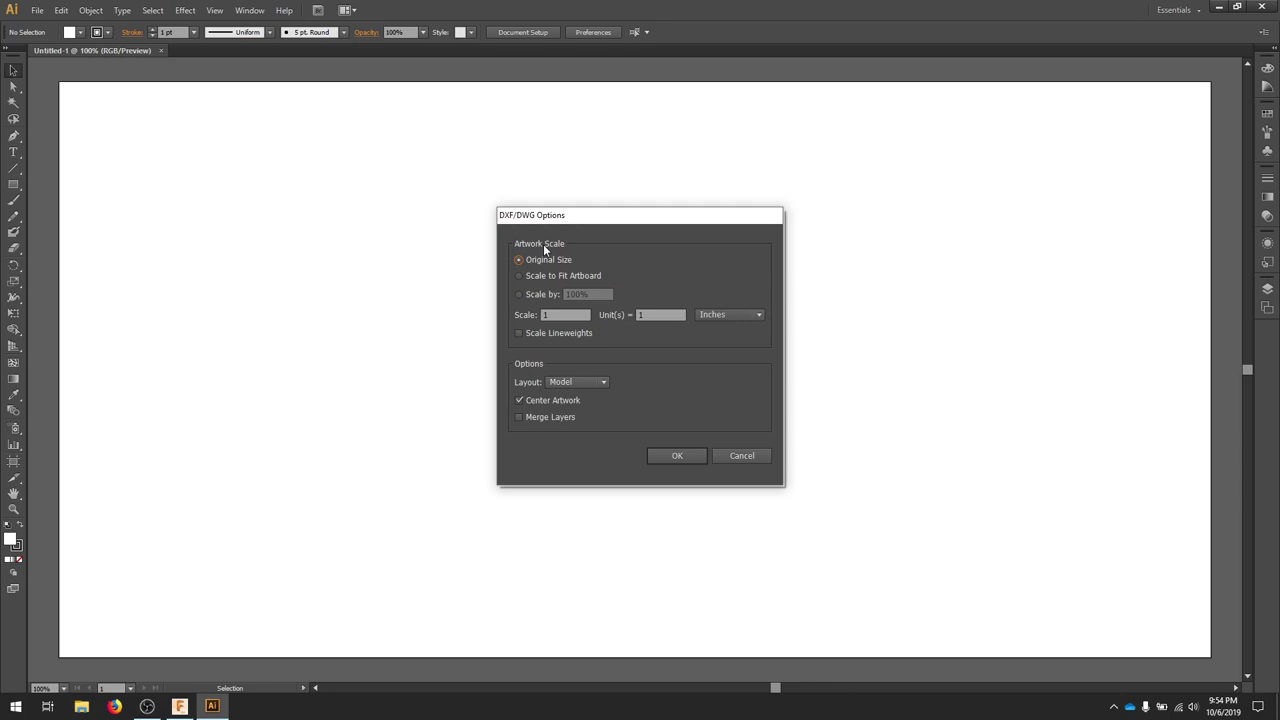
- Confirm the Fusion design uses mm, then set the DXF import scale to 1 unit = 1 Millimeter
{"action": "left_click", "coordinate": [180, 706]}
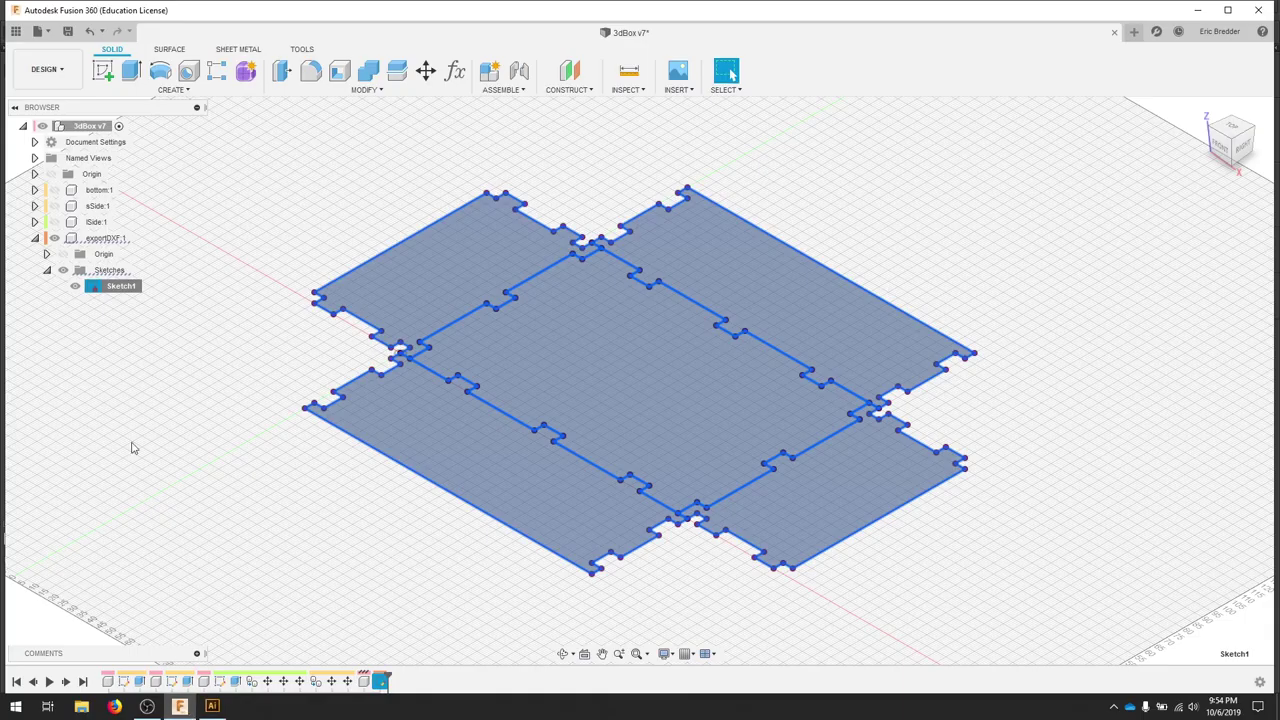
{"action": "left_click", "coordinate": [34, 142]}
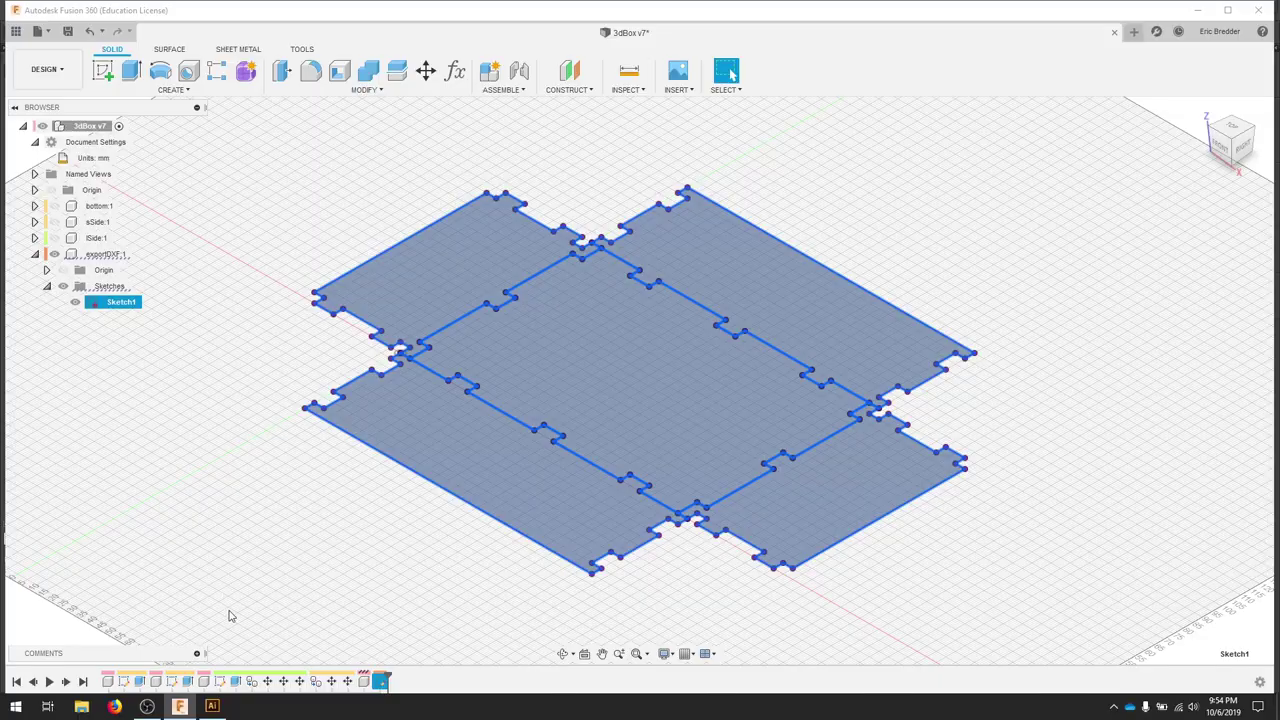
{"action": "left_click", "coordinate": [211, 706]}
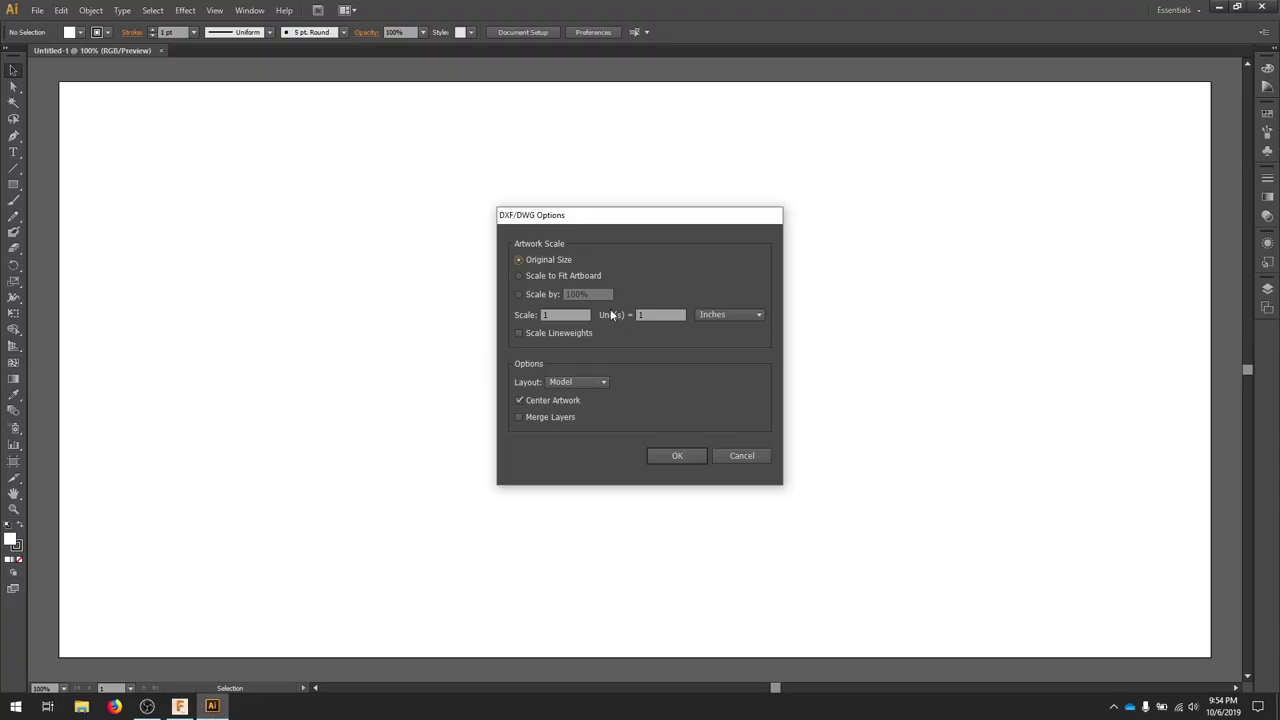
{"action": "left_click", "coordinate": [758, 317]}
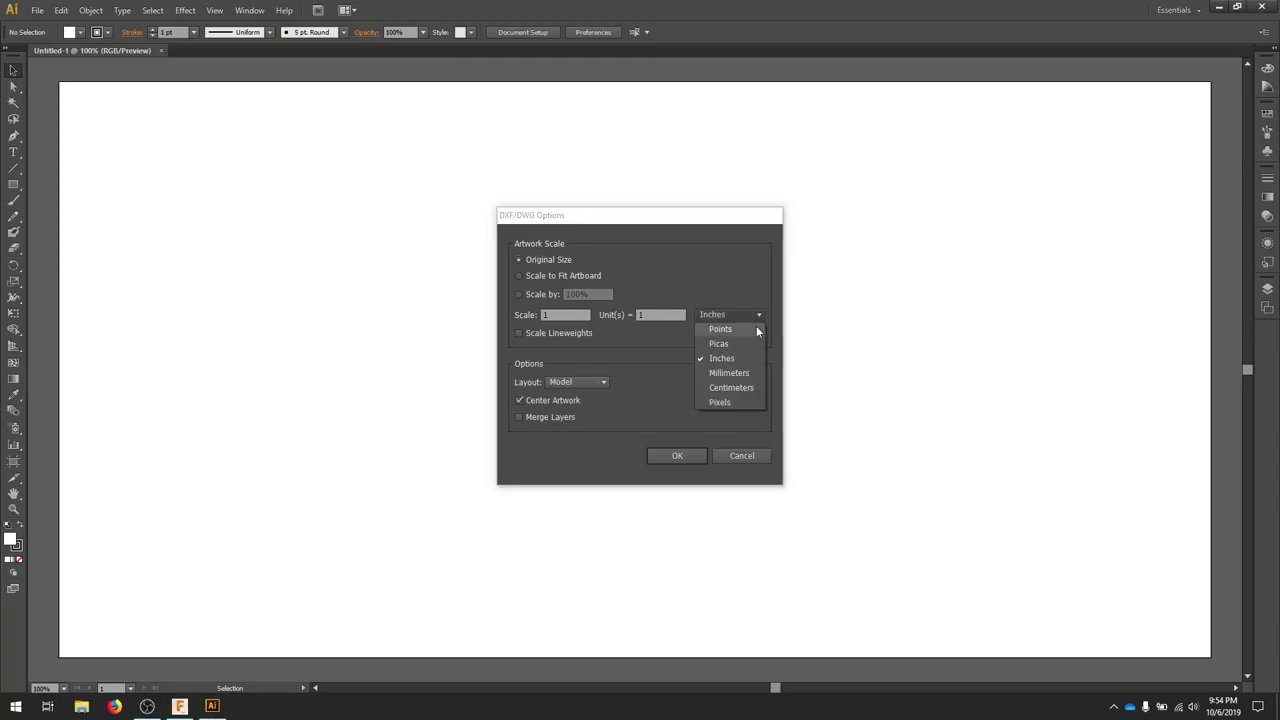
{"action": "left_click", "coordinate": [729, 373]}
{"action": "left_click_drag", "start_coordinate": [667, 318], "coordinate": [599, 312]}
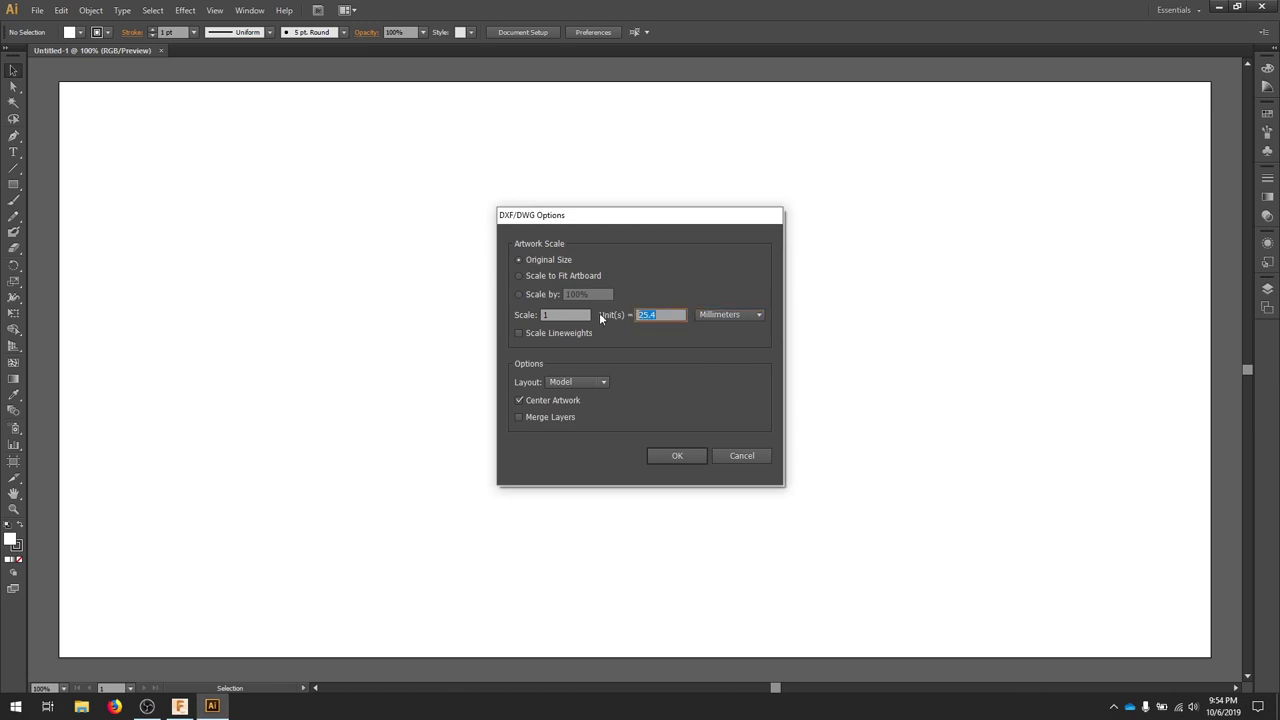
{"action": "type", "text": "1"}
- Finish the 1:1 millimetre import, then nudge the right flap right and the top flap up
{"action": "left_click", "coordinate": [680, 456]}
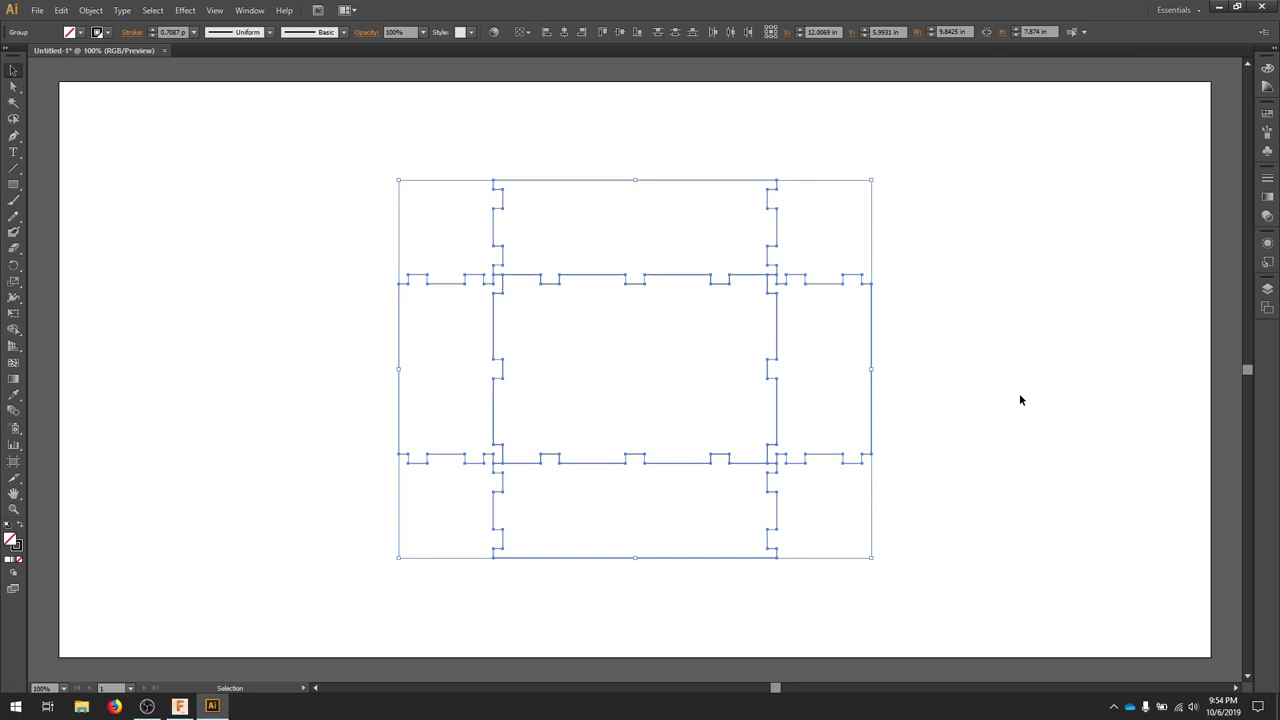
{"action": "left_click", "coordinate": [1015, 365]}
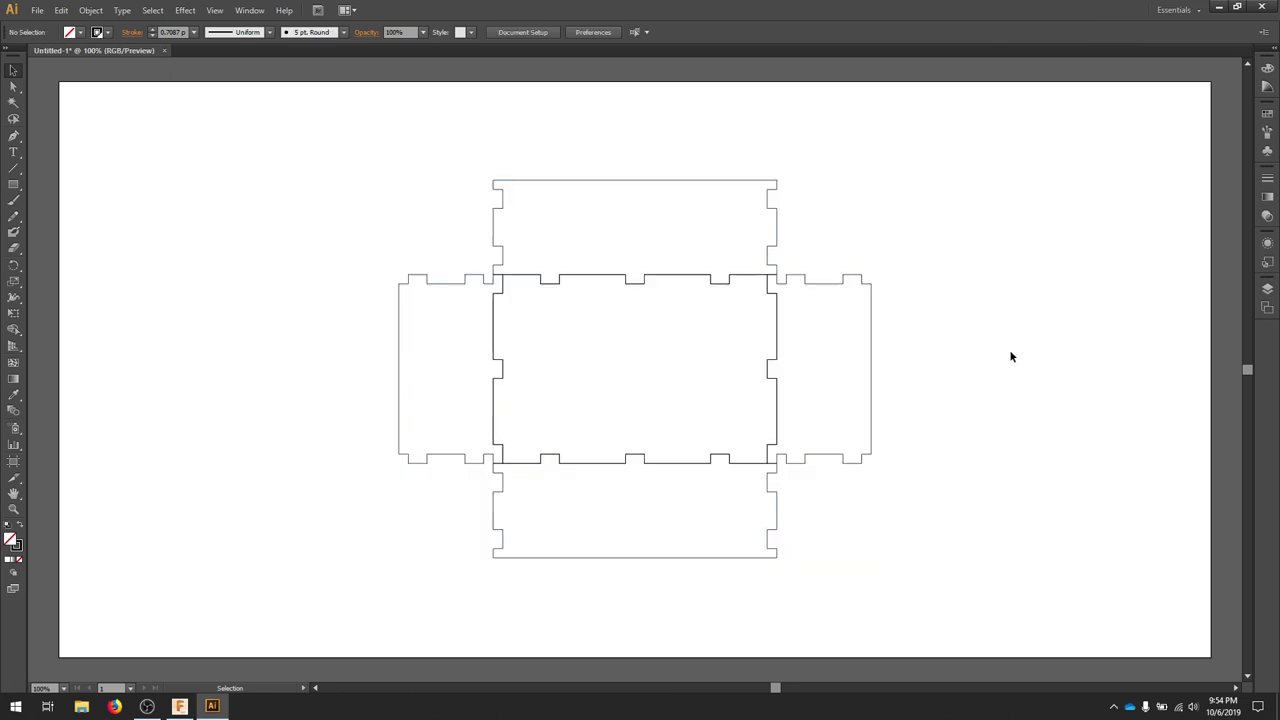
{"action": "left_click", "coordinate": [870, 372]}
{"action": "key", "text": "Right"}
{"action": "key", "text": "Right"}
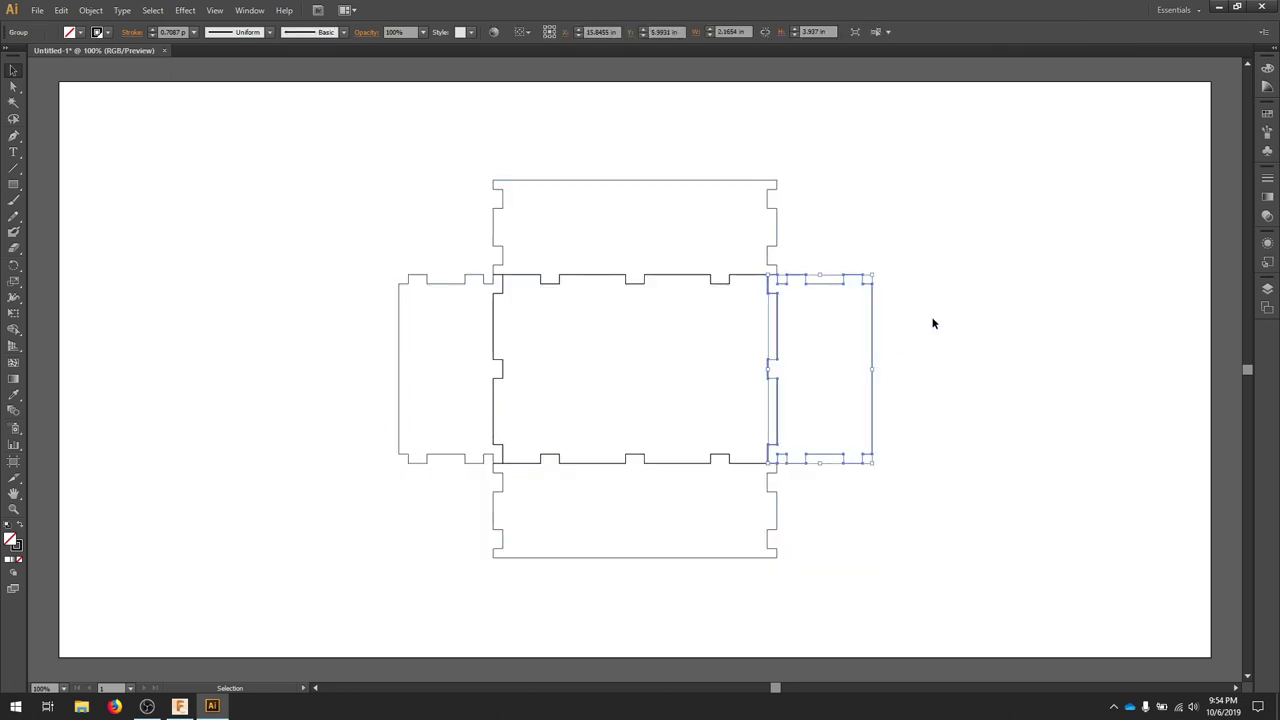
{"action": "left_click", "coordinate": [932, 323]}
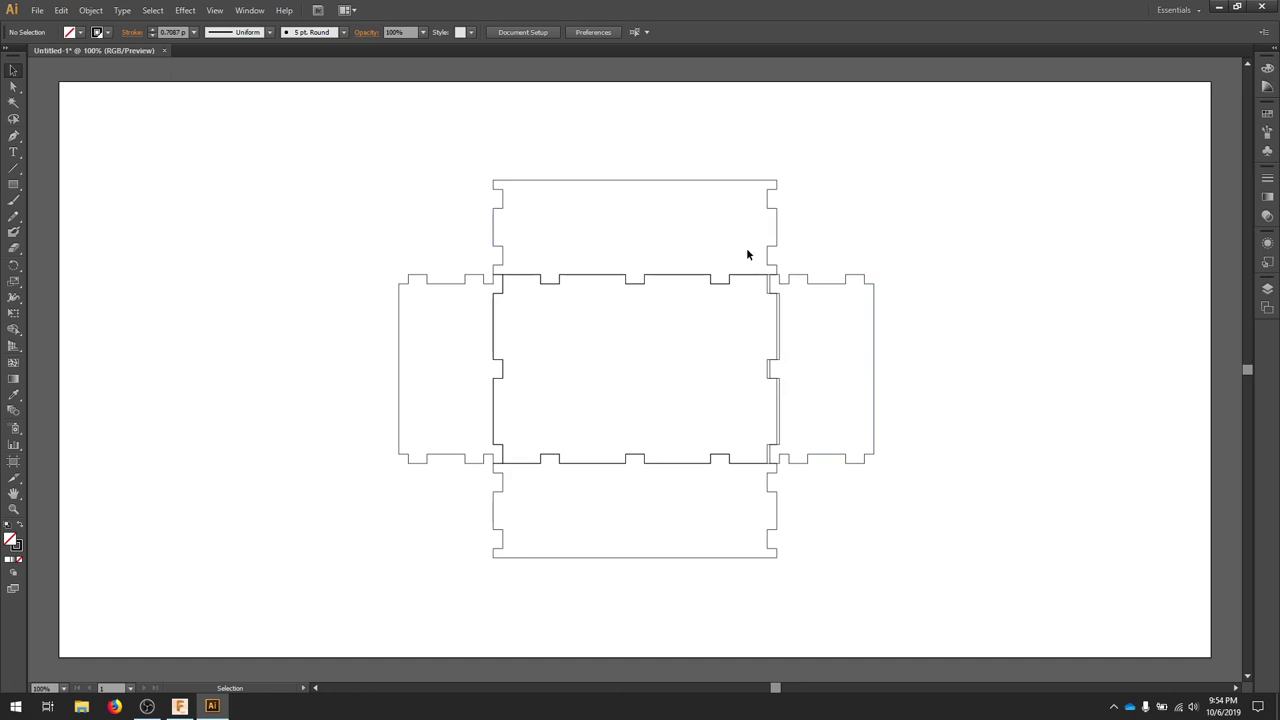
{"action": "left_click", "coordinate": [744, 181]}
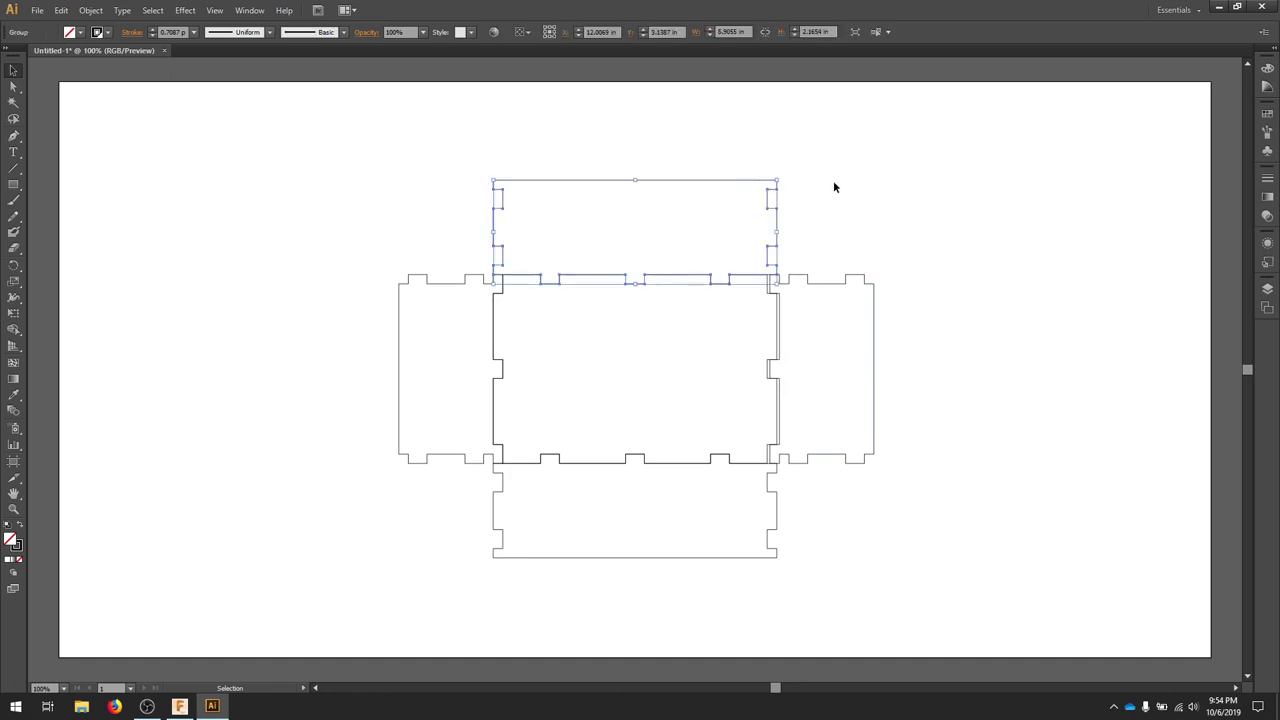
{"action": "key", "text": "Up"}
{"action": "key", "text": "Up"}
{"action": "key", "text": "Up"}
{"action": "left_click", "coordinate": [865, 171]}
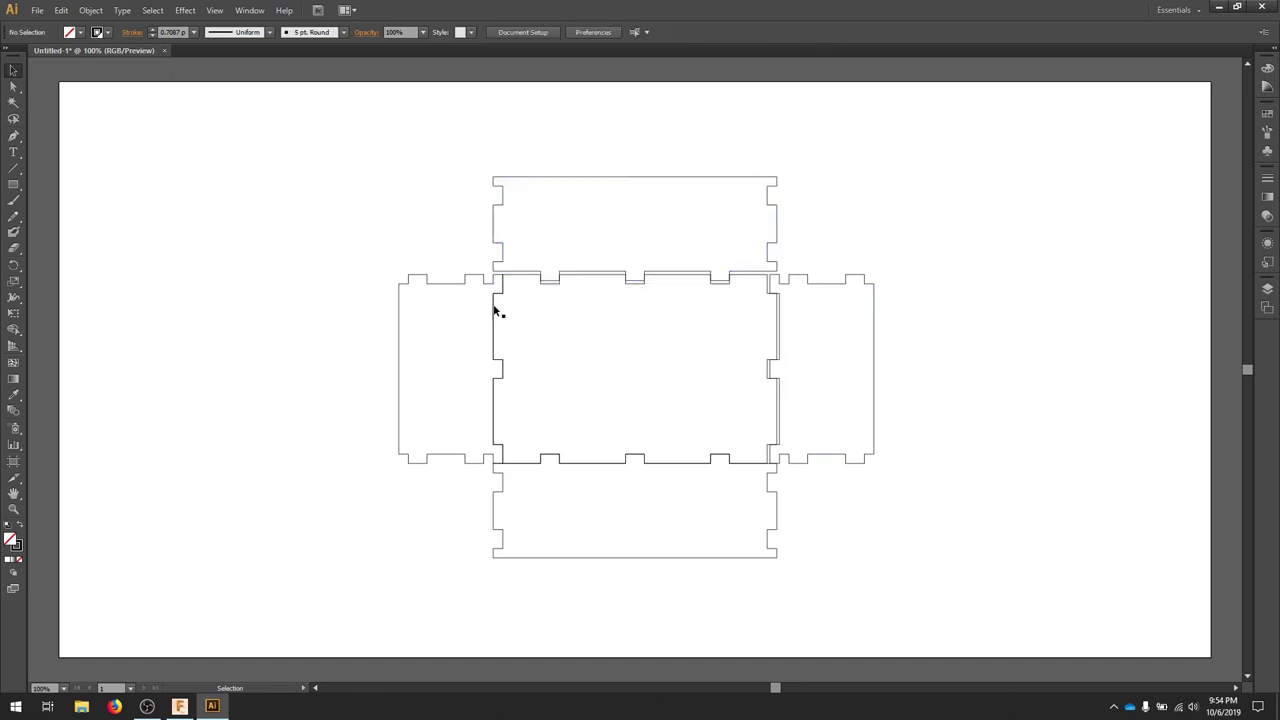
- Nudge the left flap two steps left and the bottom flap down, then select all outlines
{"action": "left_click", "coordinate": [457, 281]}
{"action": "key", "text": "Left"}
{"action": "key", "text": "Left"}
{"action": "key", "text": "Left"}
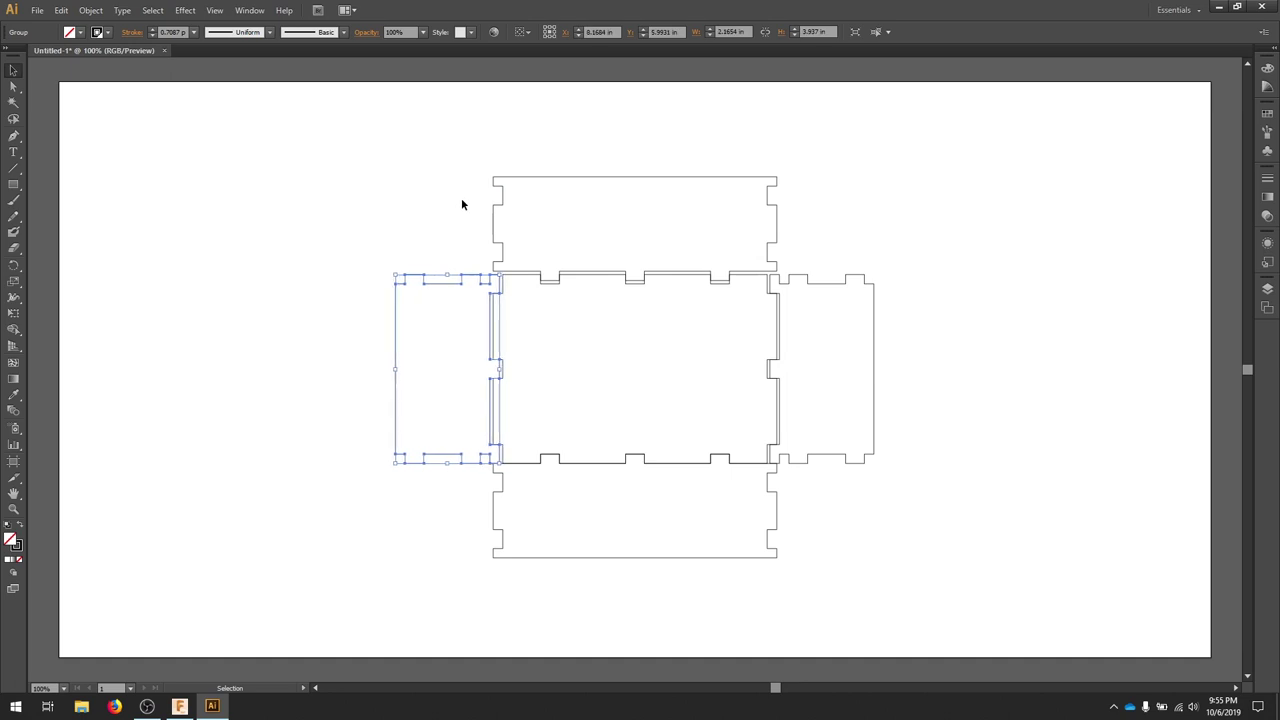
{"action": "key", "text": "Left"}
{"action": "key", "text": "Left"}
{"action": "key", "text": "Left"}
{"action": "key", "text": "Left"}
{"action": "key", "text": "Left"}
{"action": "left_click", "coordinate": [699, 562]}
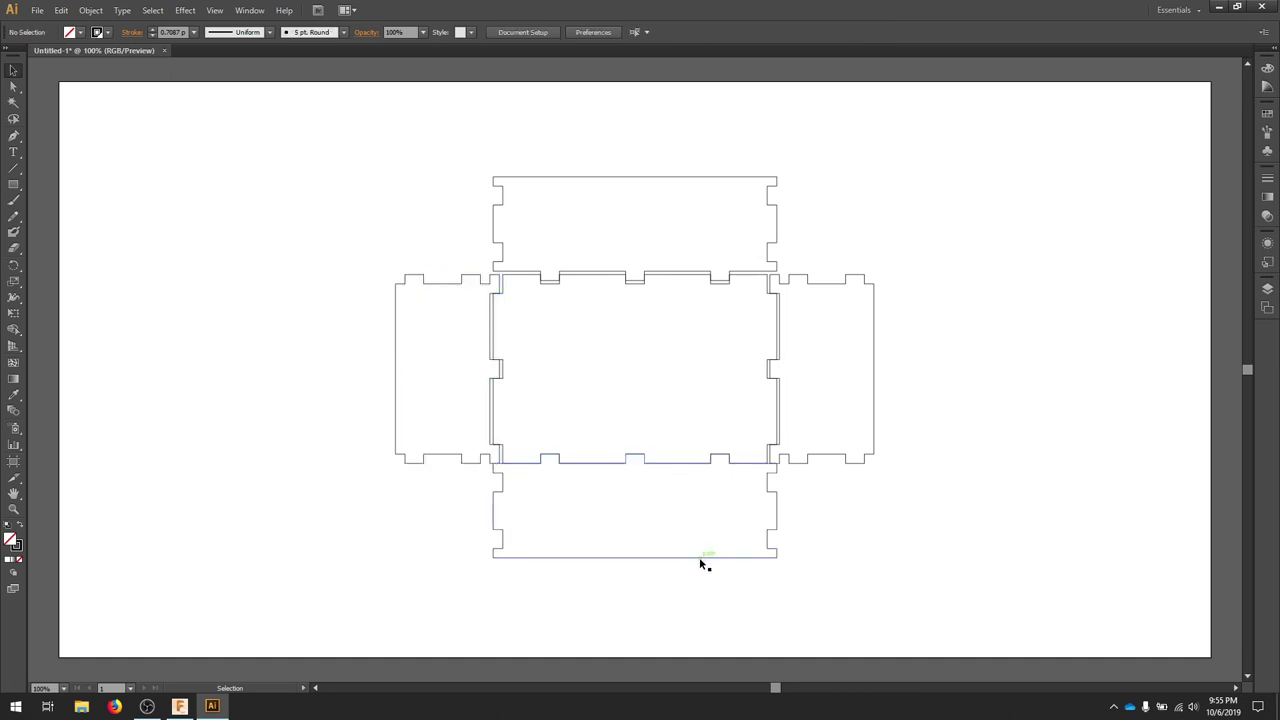
{"action": "left_click", "coordinate": [699, 557]}
{"action": "key", "text": "Down"}
{"action": "key", "text": "Down"}
{"action": "key", "text": "Down"}
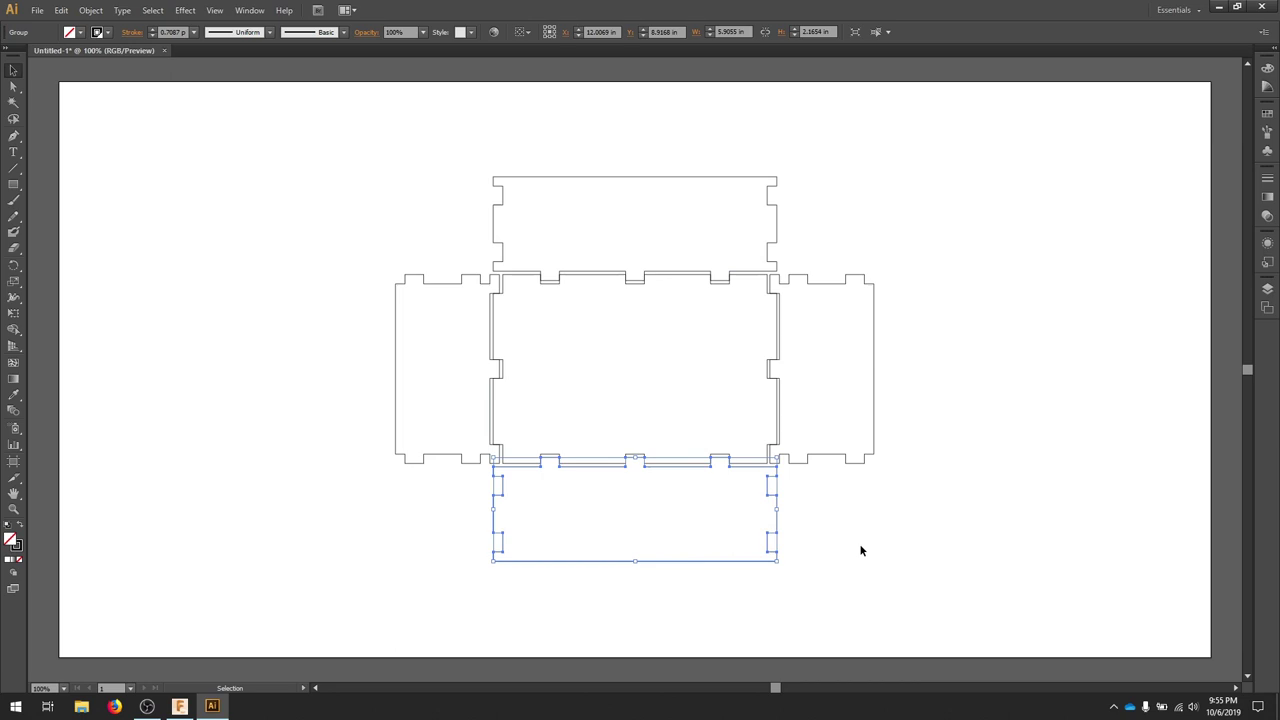
{"action": "left_click", "coordinate": [861, 550]}
{"action": "key", "text": "ctrl+a"}
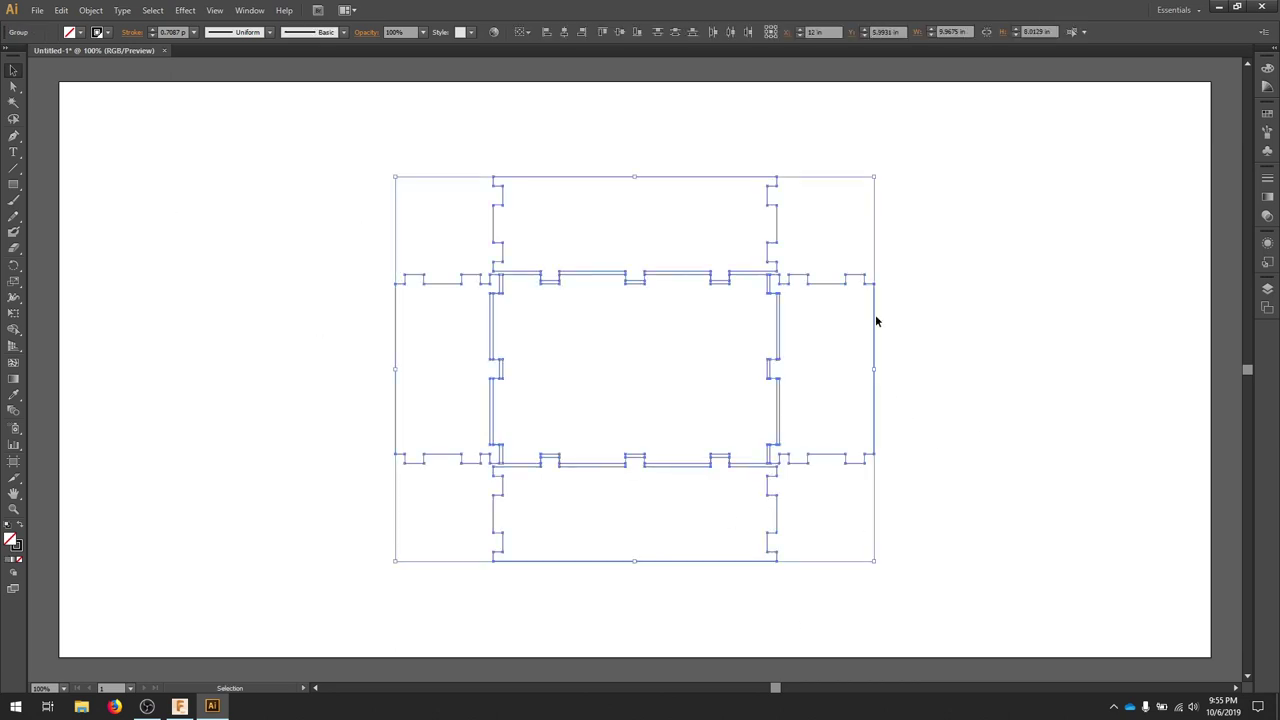
- Set the outlines' stroke colour to pure red, RGB 255, 0, 0
{"action": "left_click", "coordinate": [82, 33], "text": "shift"}
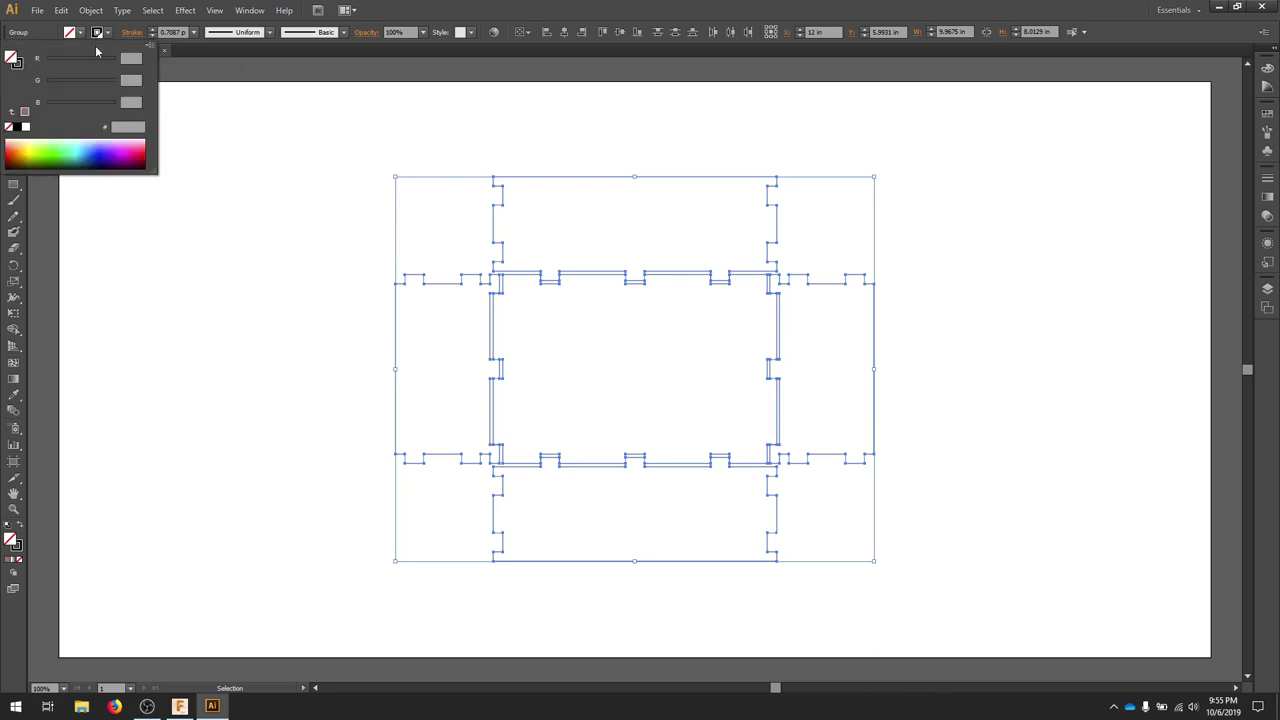
{"action": "left_click", "coordinate": [62, 151]}
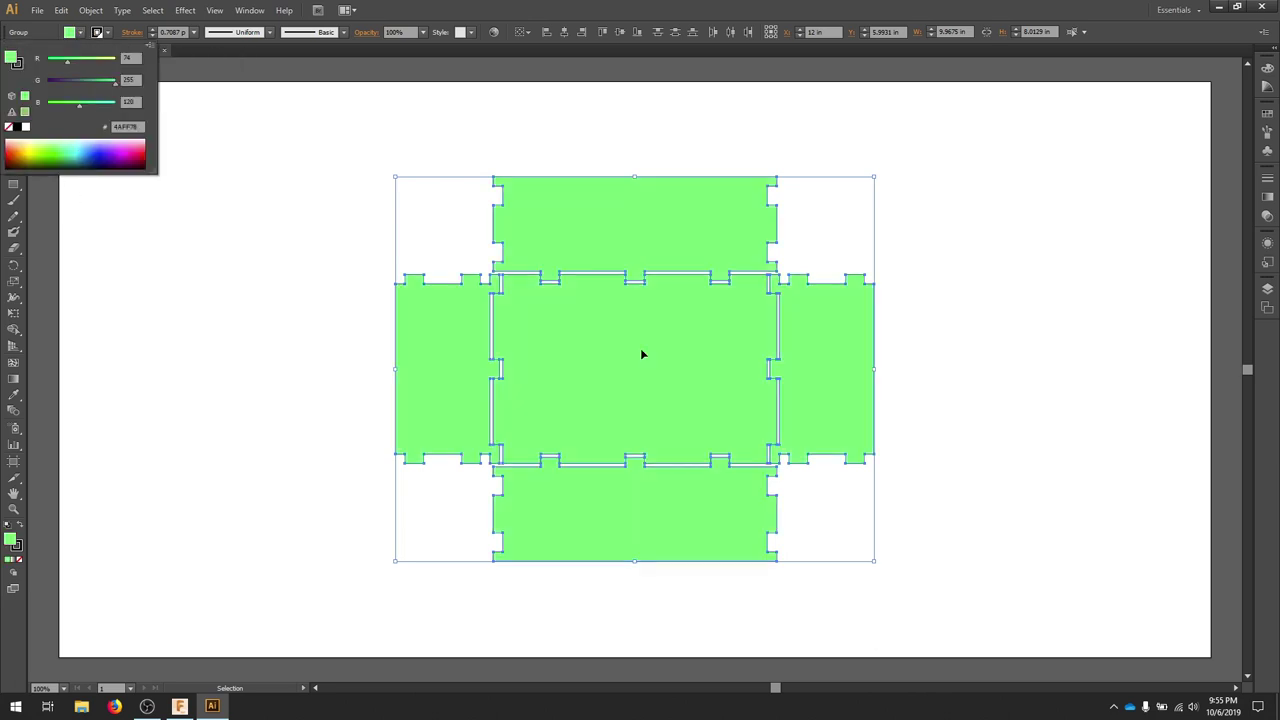
{"action": "left_click", "coordinate": [108, 36], "text": "shift"}
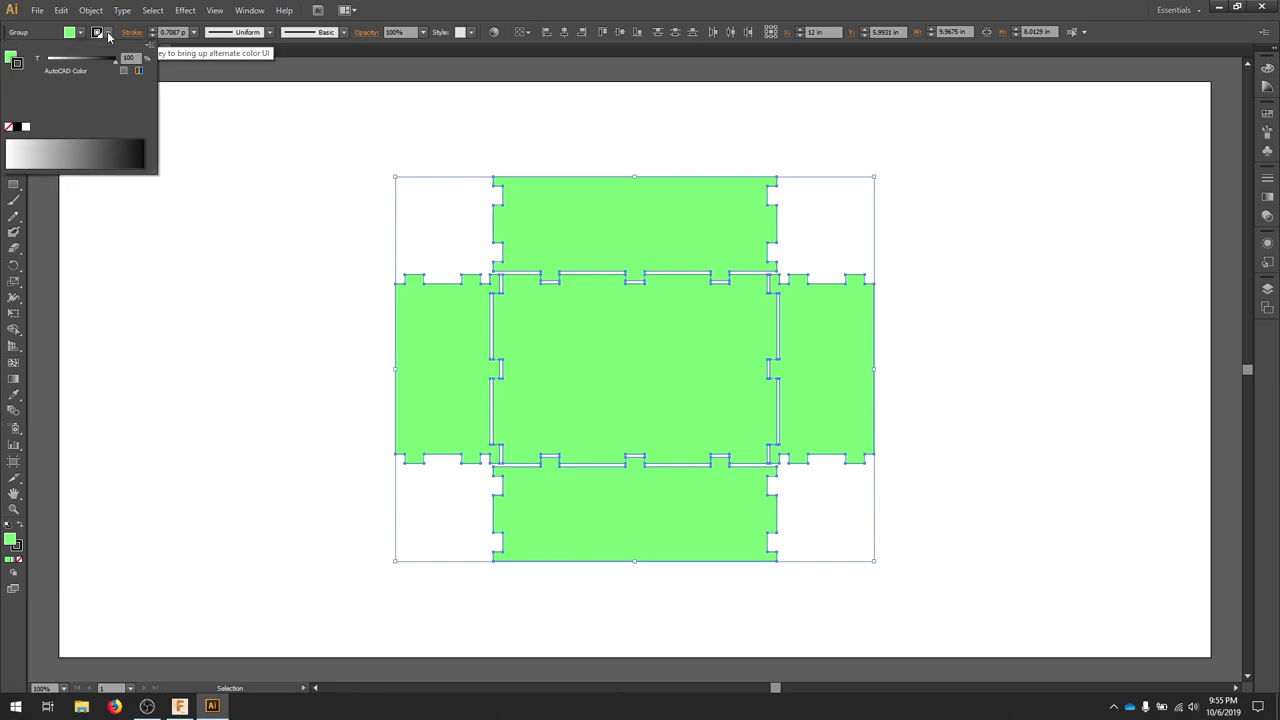
{"action": "left_click", "coordinate": [150, 45]}
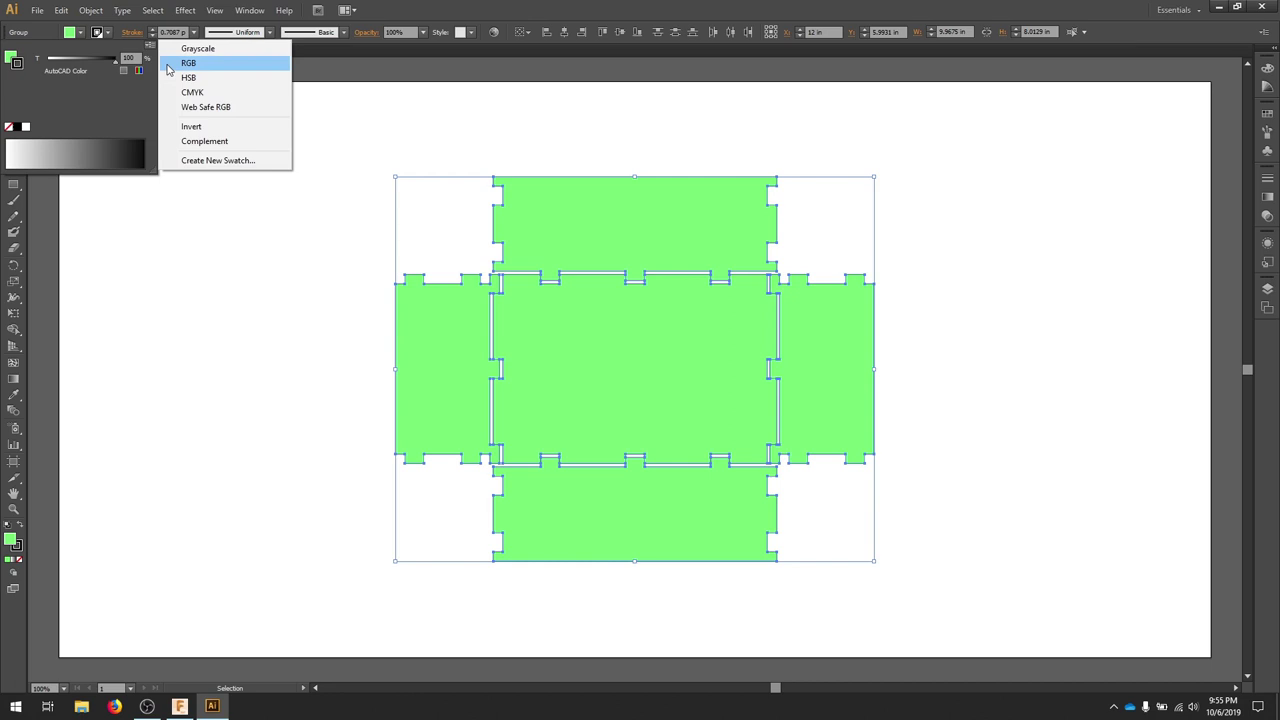
{"action": "left_click", "coordinate": [186, 63]}
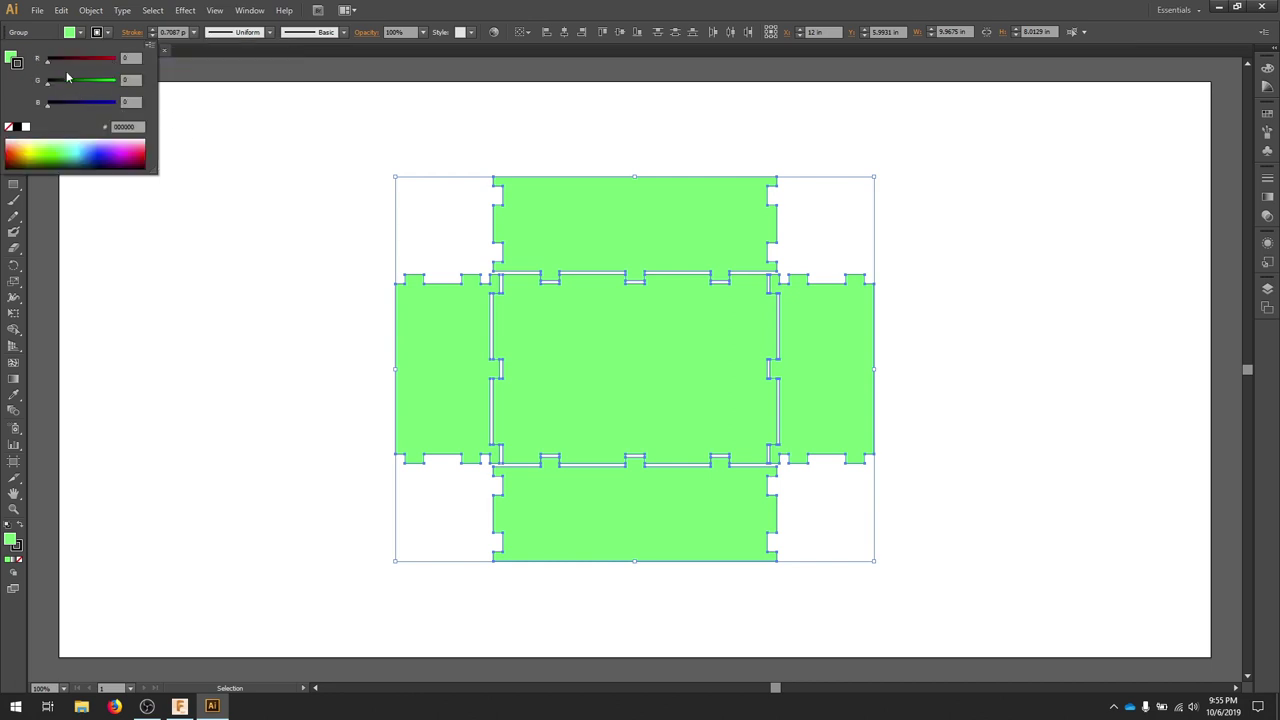
{"action": "left_click_drag", "start_coordinate": [48, 63], "coordinate": [116, 62]}
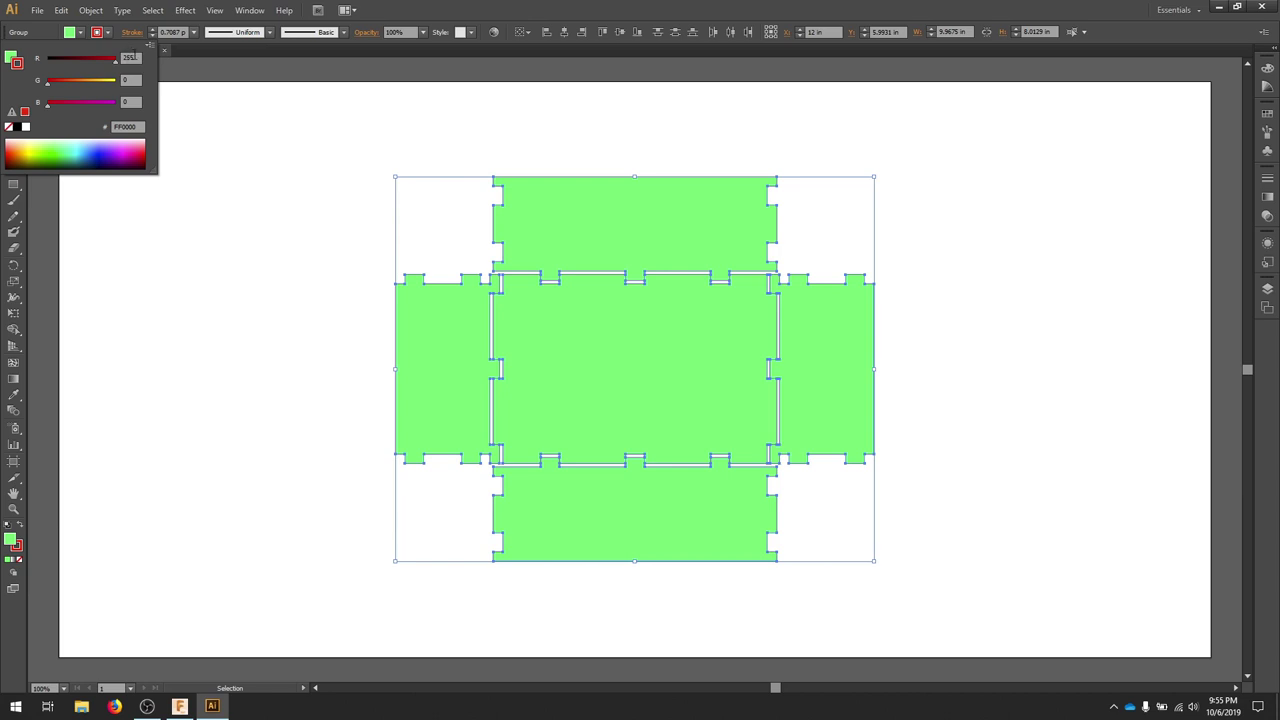
- Set the stroke weight to 0.001 pt and the fill to None, then deselect
{"action": "left_click", "coordinate": [176, 32]}
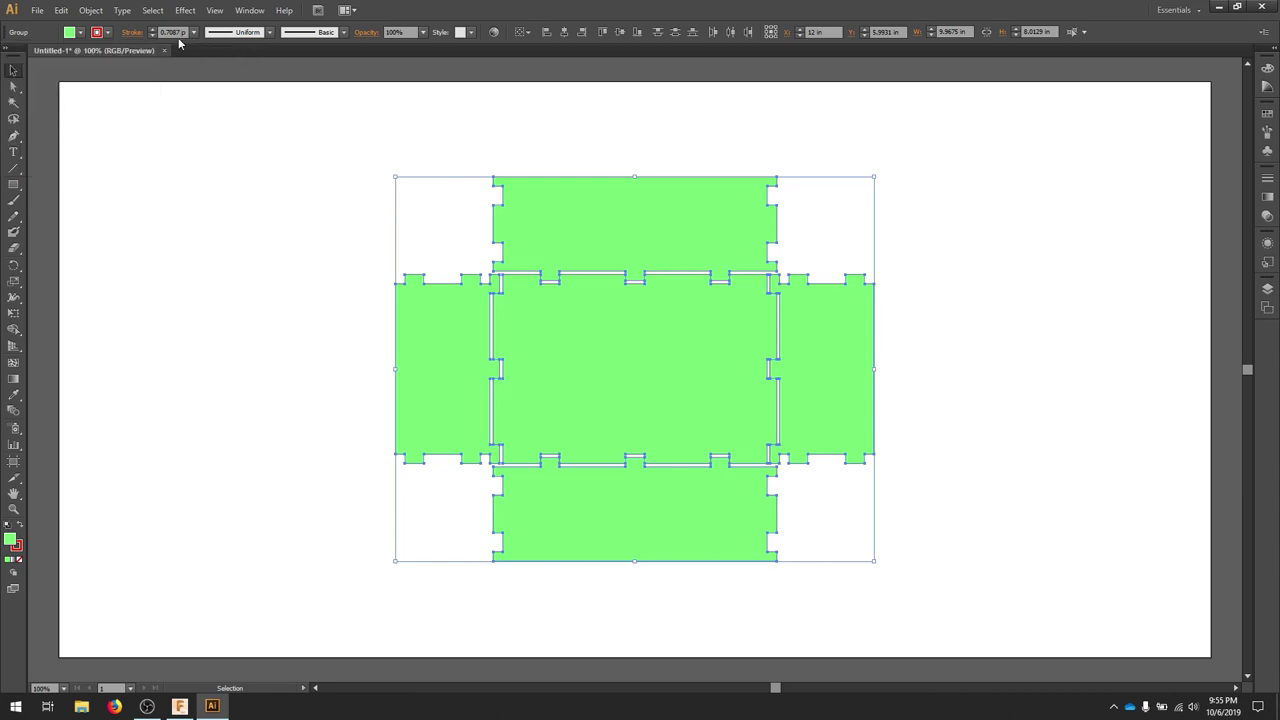
{"action": "type", "text": "1"}
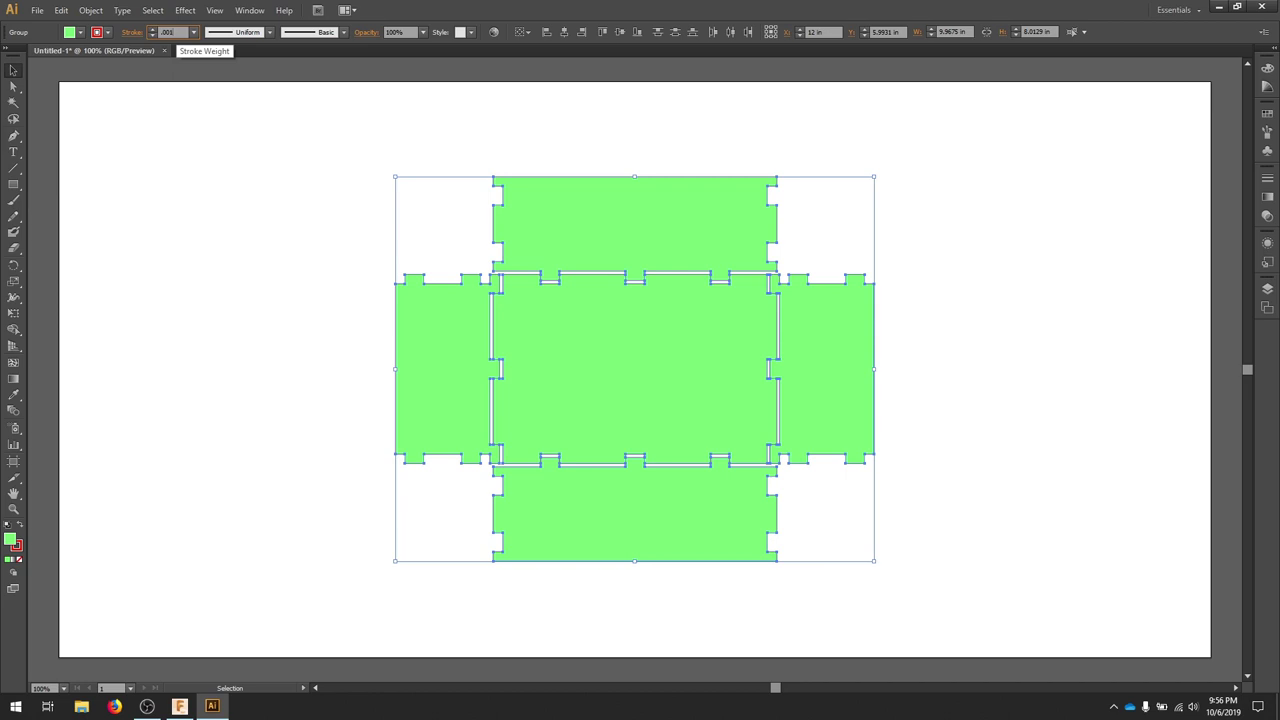
{"action": "left_click", "coordinate": [83, 34]}
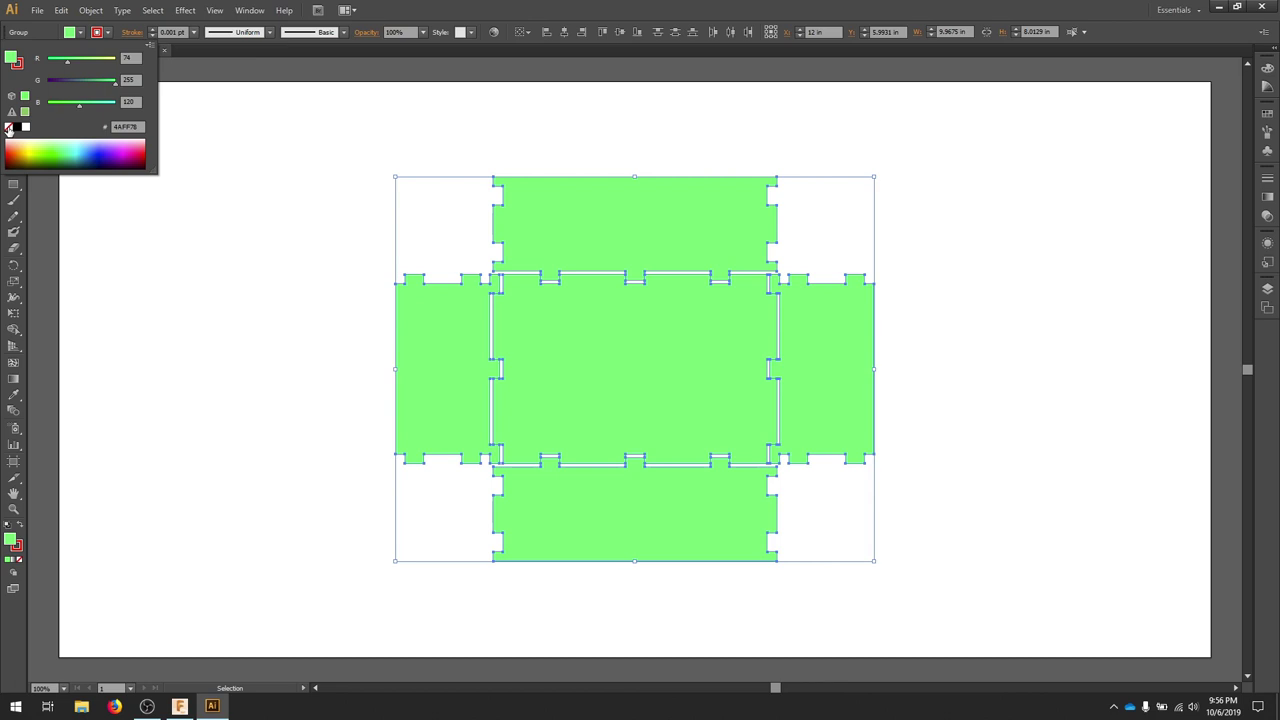
{"action": "left_click", "coordinate": [9, 127]}
{"action": "left_click", "coordinate": [937, 497]}
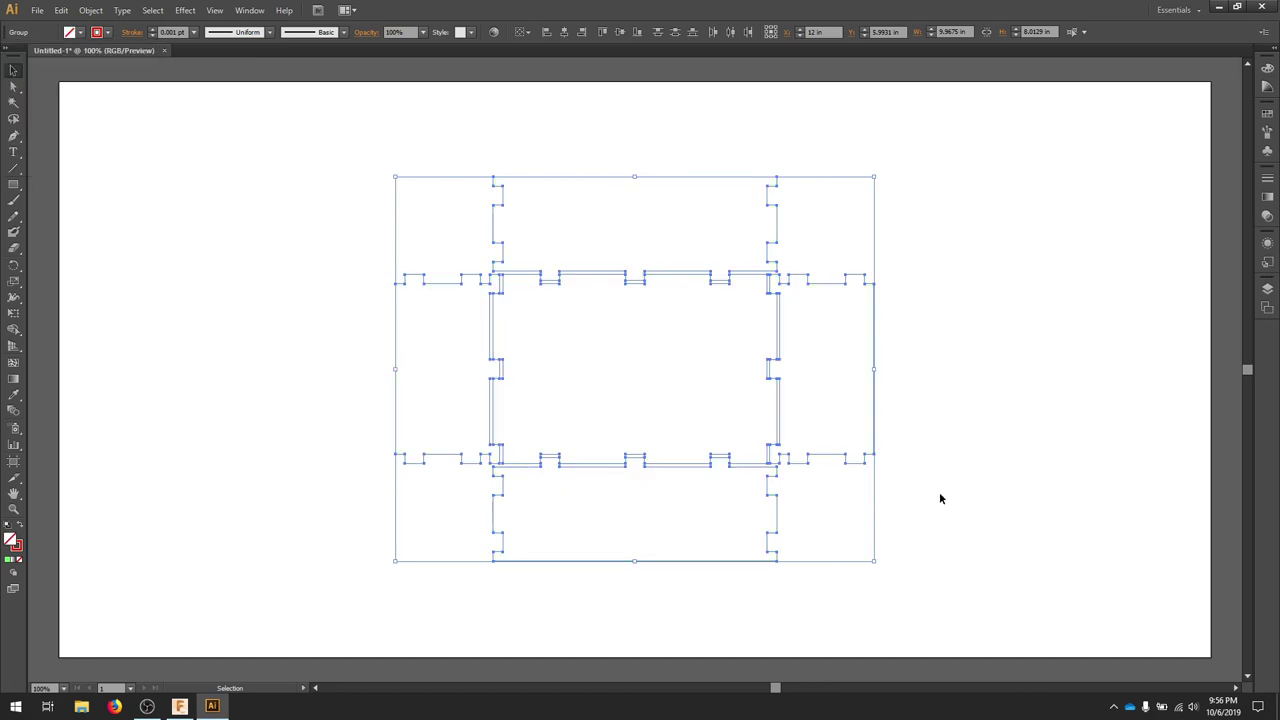
{"action": "left_click", "coordinate": [937, 498]}
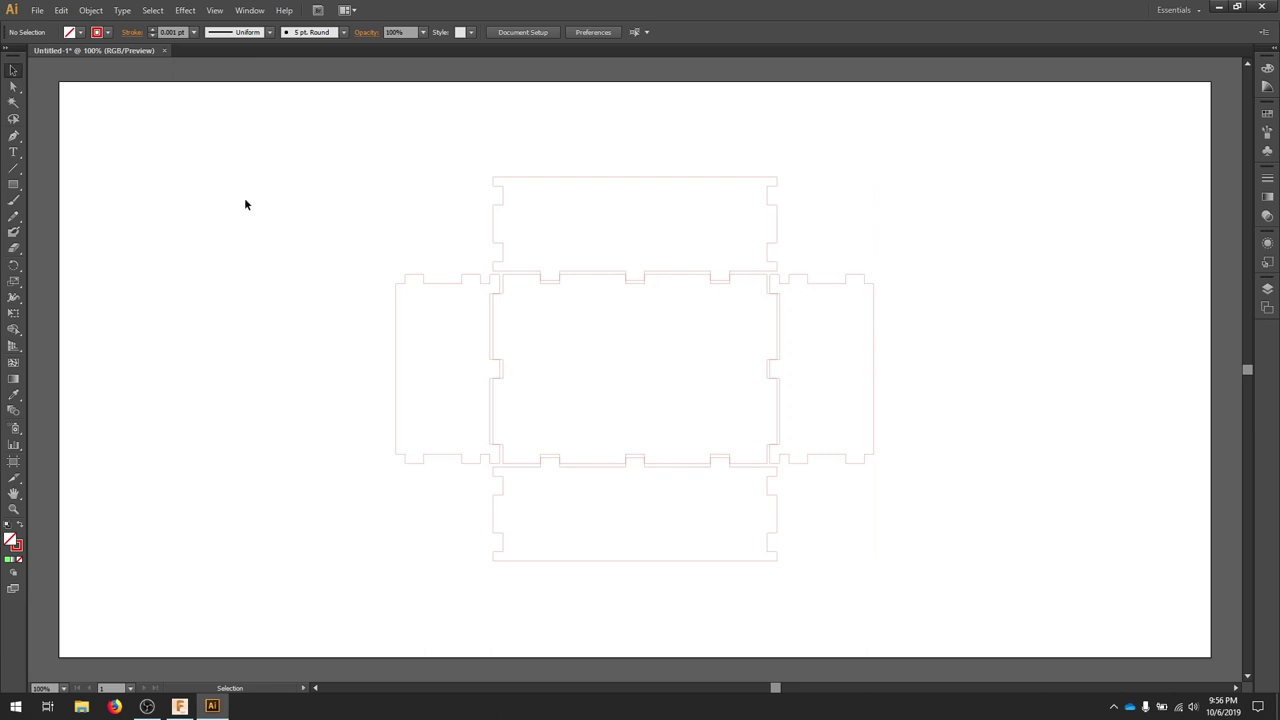
- Type the title (owner's name plus 'Box') on the middle panel in Perpetua Titling MT, 45 pt
{"action": "left_click", "coordinate": [13, 152]}
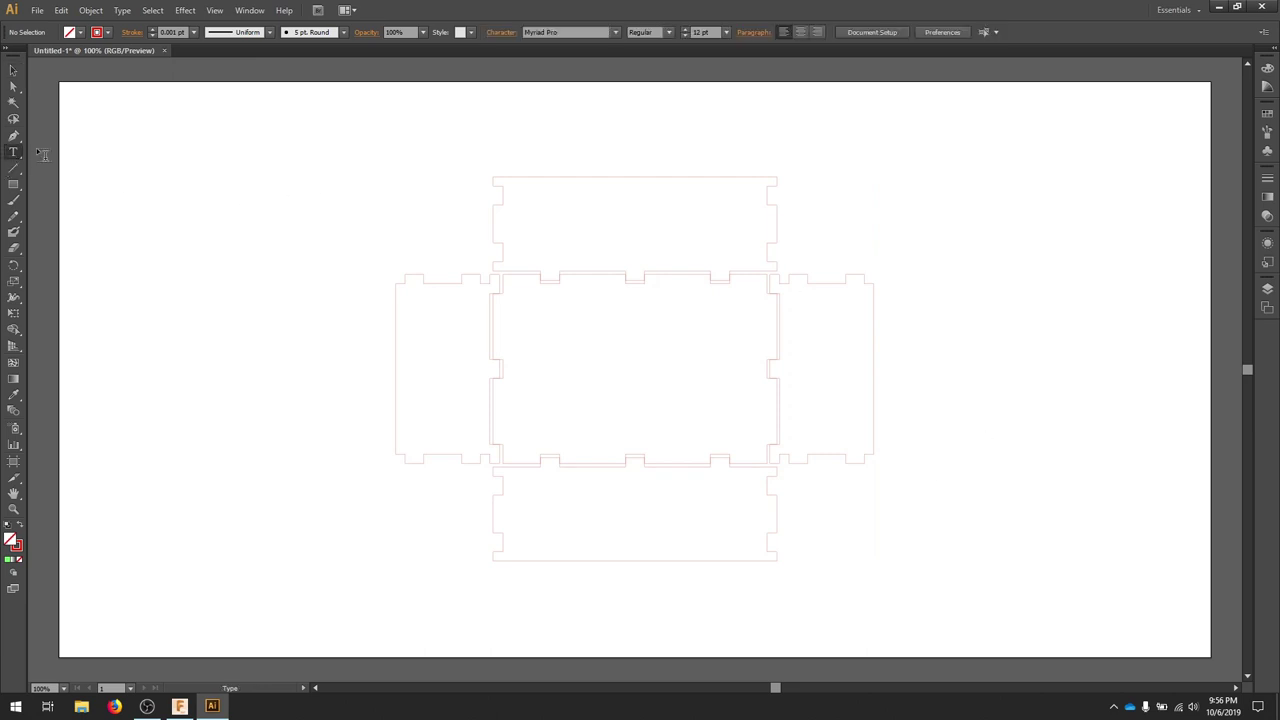
{"action": "left_click", "coordinate": [557, 359]}
{"action": "type", "text": "Eric"}
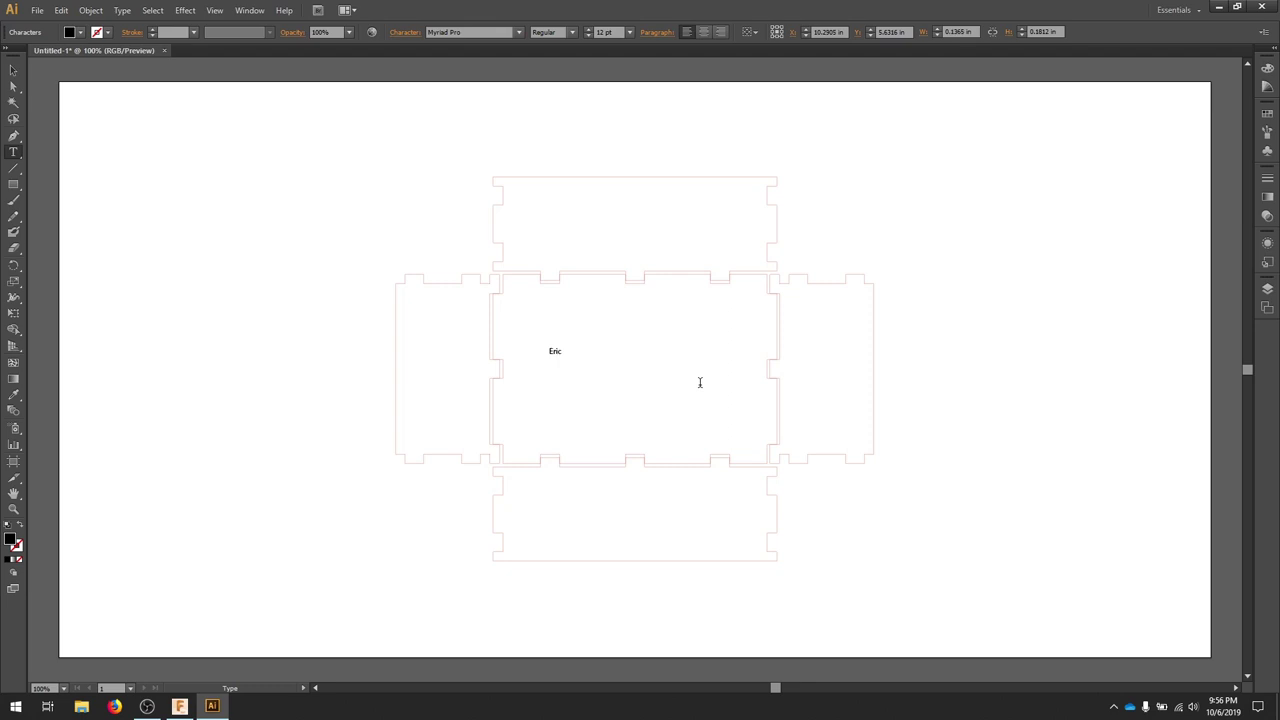
{"action": "type", "text": "'s Box"}
{"action": "key", "text": "ctrl+a"}
{"action": "left_click", "coordinate": [519, 32]}
{"action": "left_click", "coordinate": [517, 280]}
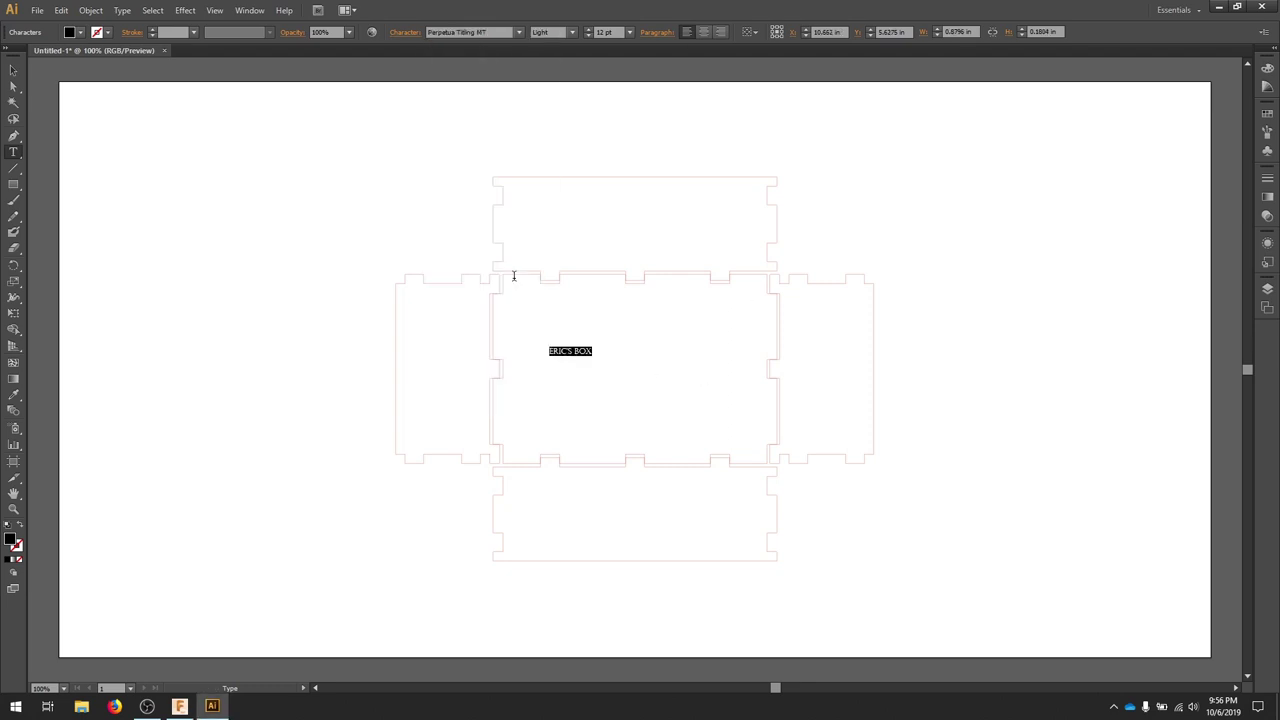
{"action": "left_click", "coordinate": [605, 32]}
{"action": "type", "text": "45"}
{"action": "key", "text": "Return"}
{"action": "left_click", "coordinate": [13, 70]}
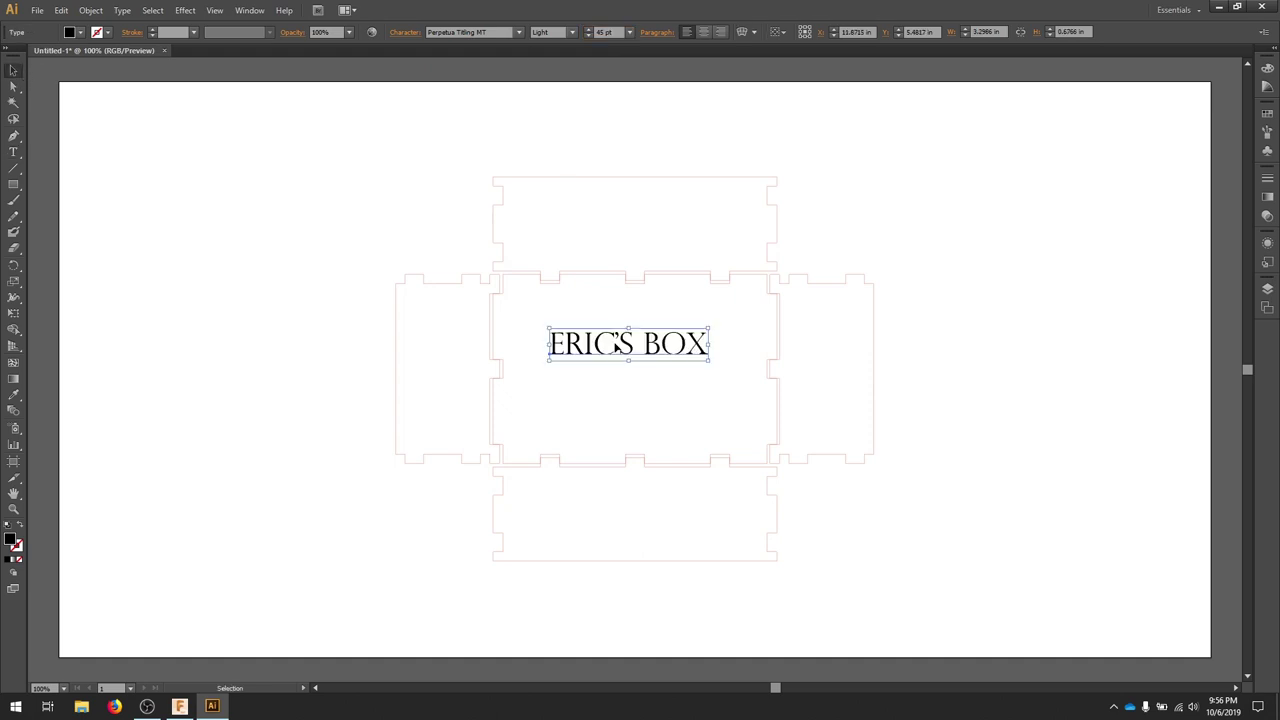
- Centre the title text horizontally and vertically on the middle panel
{"action": "left_click", "coordinate": [694, 277], "text": "shift"}
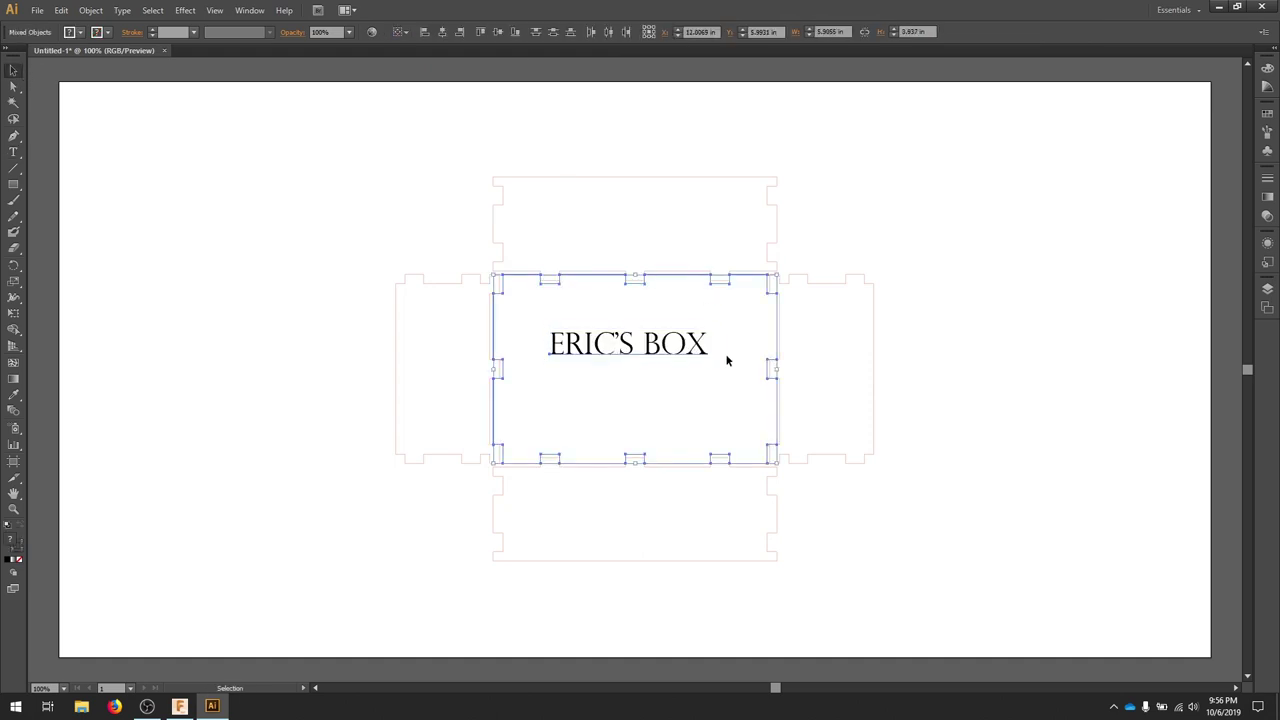
{"action": "left_click", "coordinate": [443, 32]}
{"action": "left_click", "coordinate": [553, 32]}
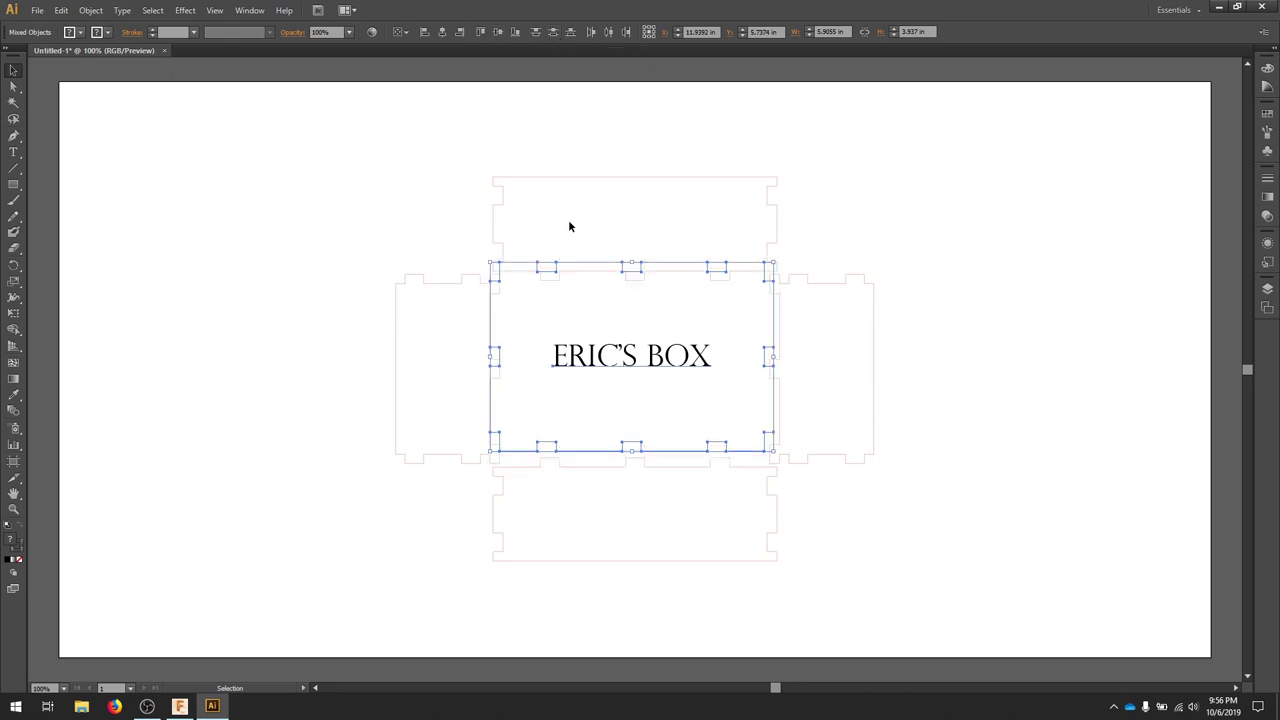
- Give the title text a blue stroke with a 0.001 pt hairline weight
{"action": "left_click", "coordinate": [951, 430]}
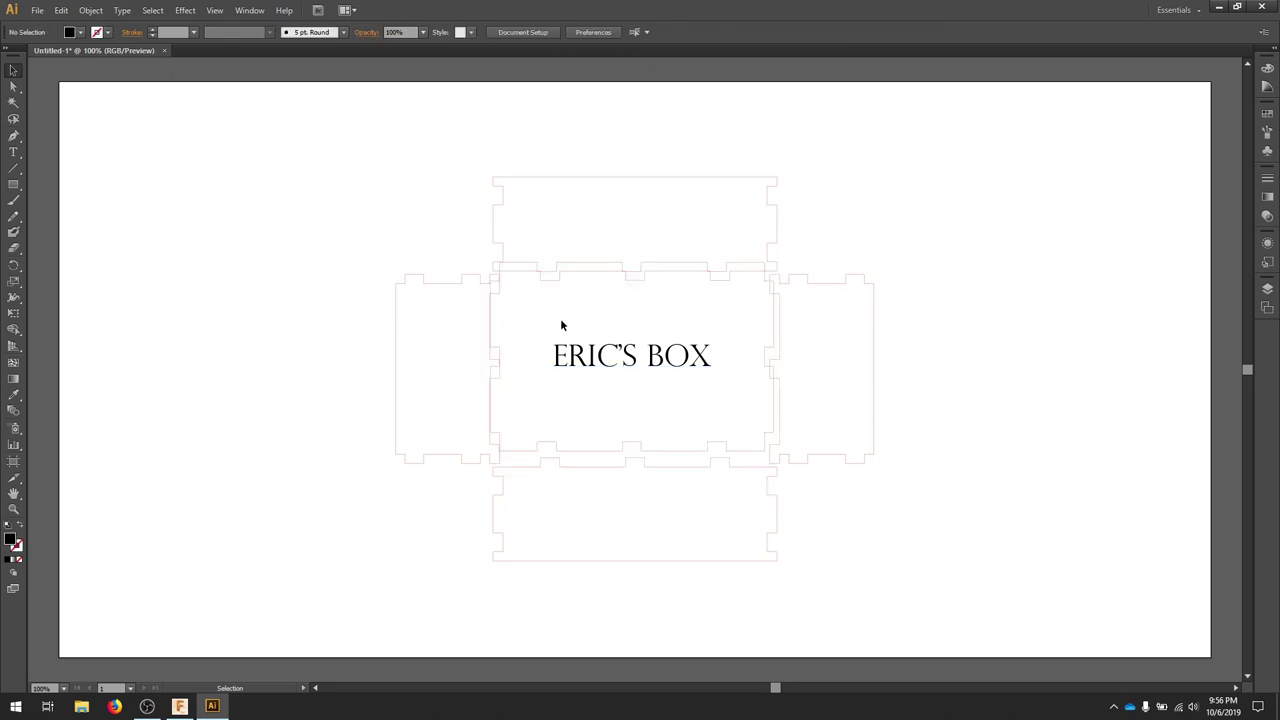
{"action": "left_click", "coordinate": [611, 365]}
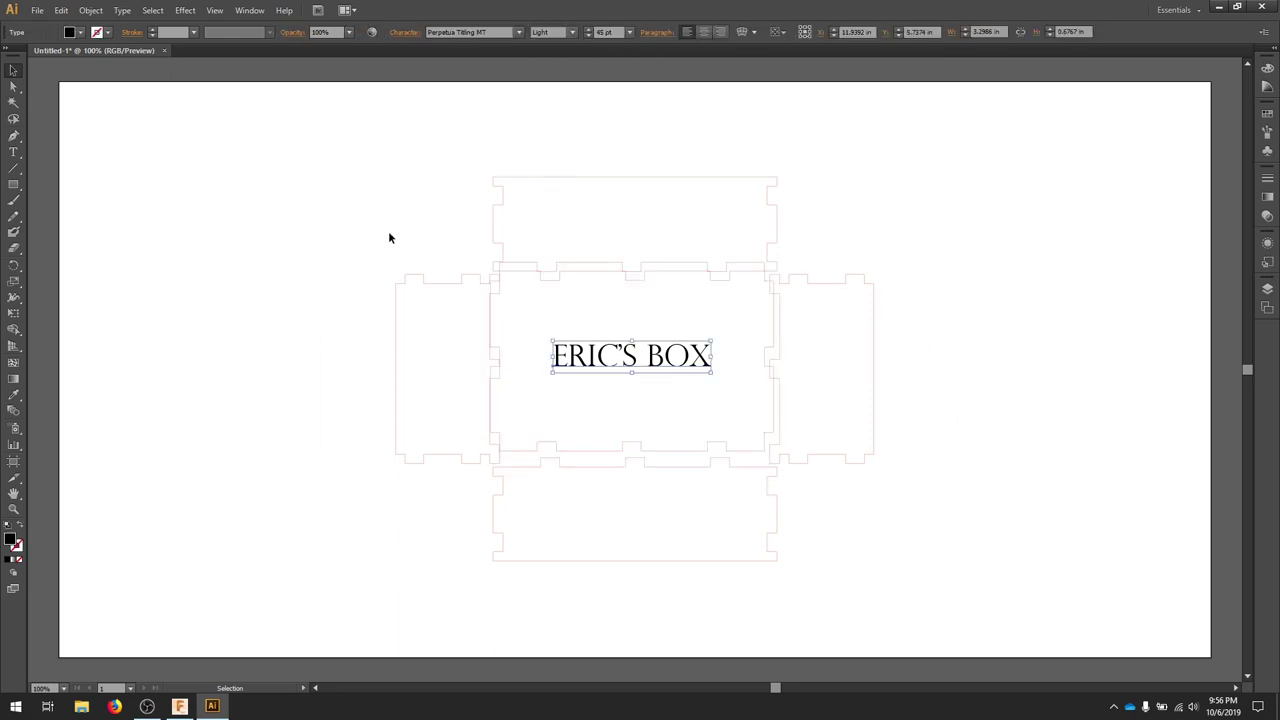
{"action": "left_click", "coordinate": [108, 33], "text": "shift"}
{"action": "left_click_drag", "start_coordinate": [57, 102], "coordinate": [139, 102]}
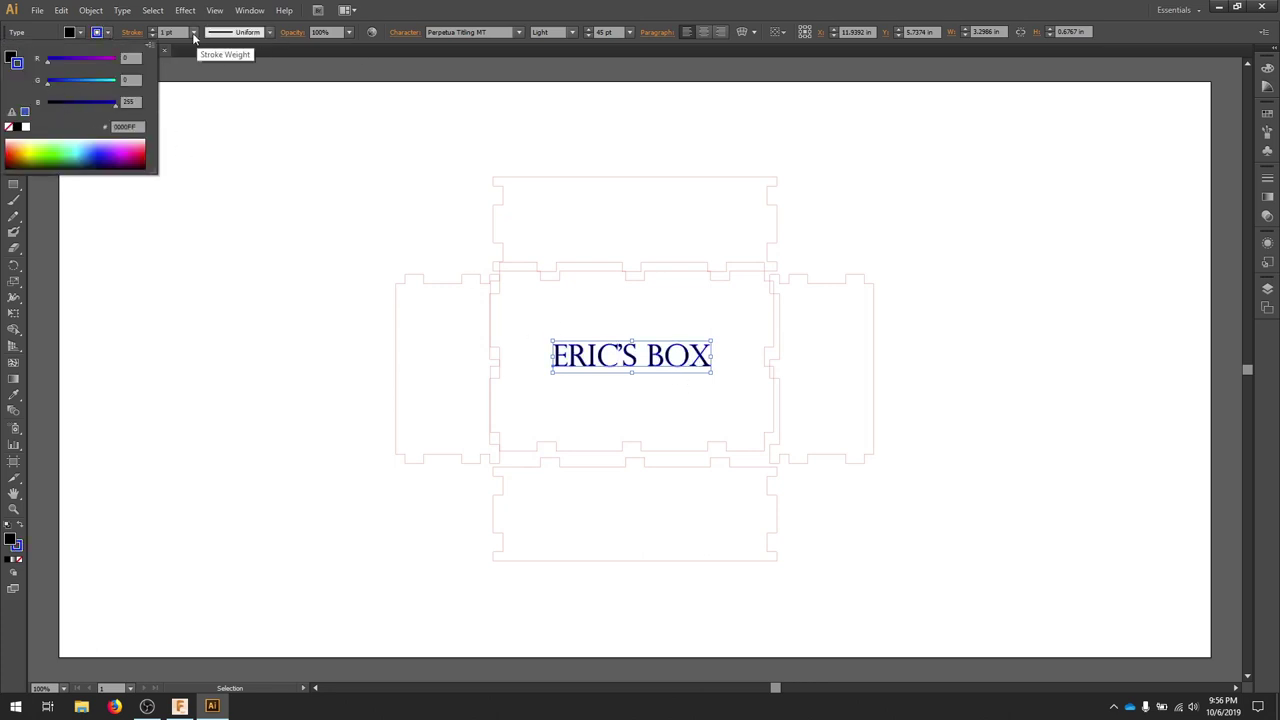
{"action": "left_click", "coordinate": [170, 32]}
{"action": "type", "text": "2"}
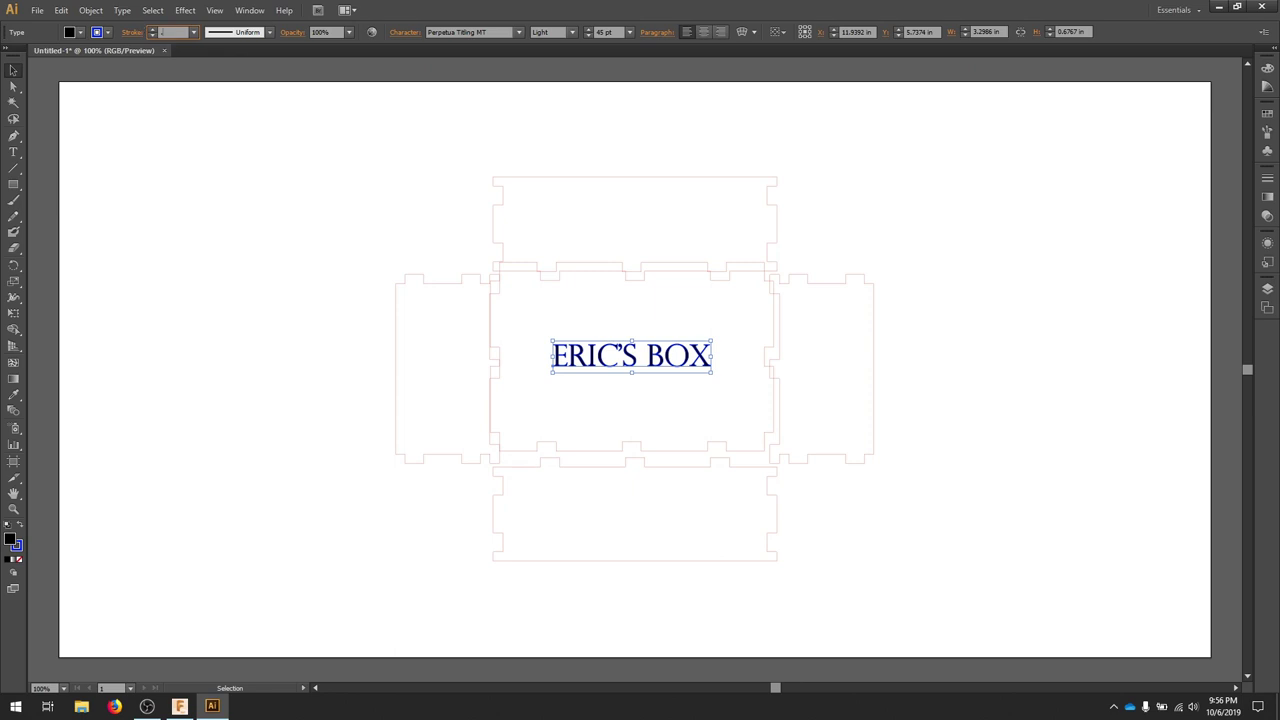
{"action": "key", "text": "Return"}
- Zoom in to inspect the title text, then return to the full layout view
{"action": "left_click", "coordinate": [261, 377]}
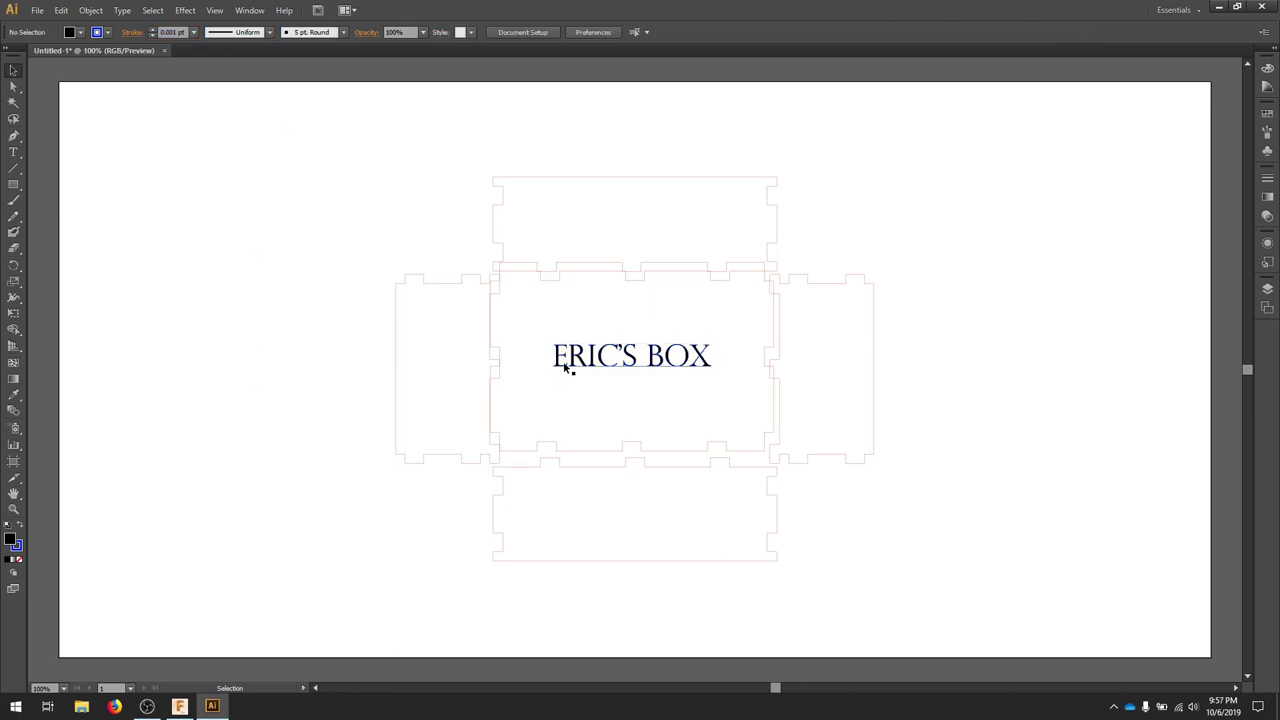
{"action": "scroll", "coordinate": [613, 379], "scroll_direction": "down", "scroll_amount": 1}
{"action": "scroll", "coordinate": [624, 357], "scroll_direction": "up", "scroll_amount": 9}
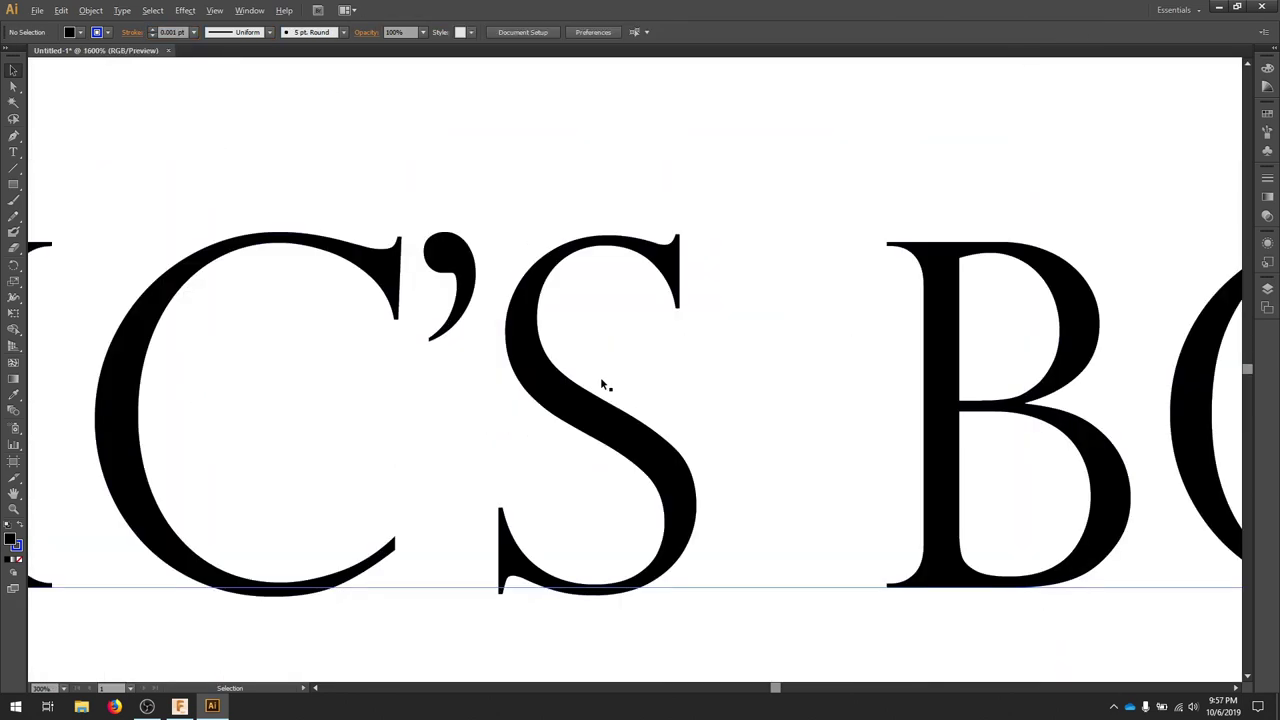
{"action": "left_click", "coordinate": [586, 396]}
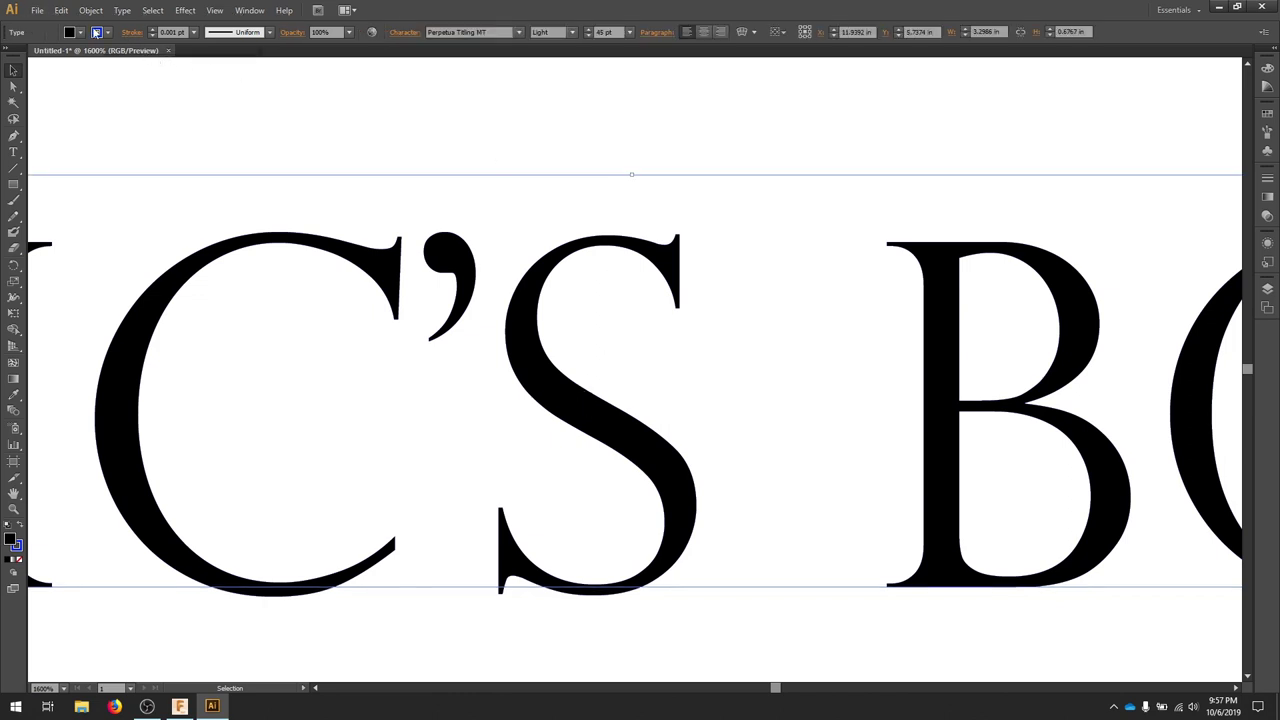
{"action": "scroll", "coordinate": [470, 331], "scroll_direction": "down", "scroll_amount": 12}
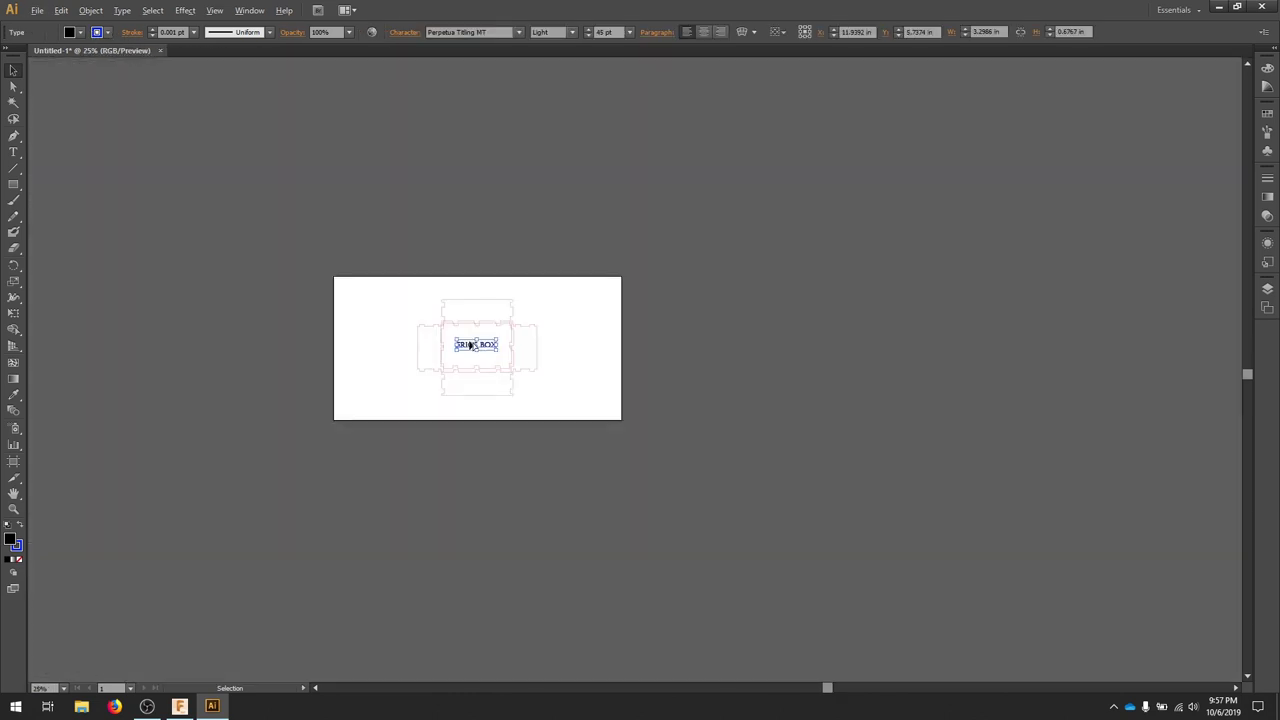
{"action": "key", "text": "ctrl+1"}
- Set the title text's fill to dark grey, RGB 75, 75, 75
{"action": "scroll", "coordinate": [631, 393], "scroll_direction": "up", "scroll_amount": 1}
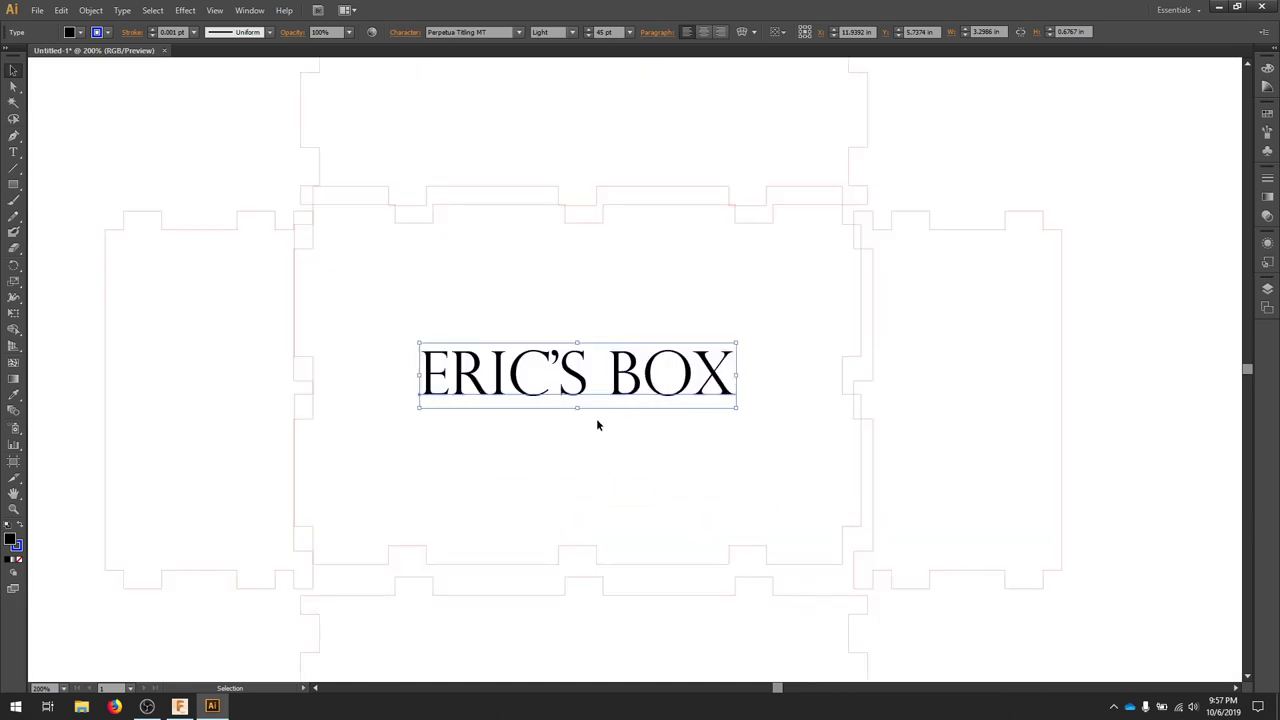
{"action": "left_click", "coordinate": [82, 33]}
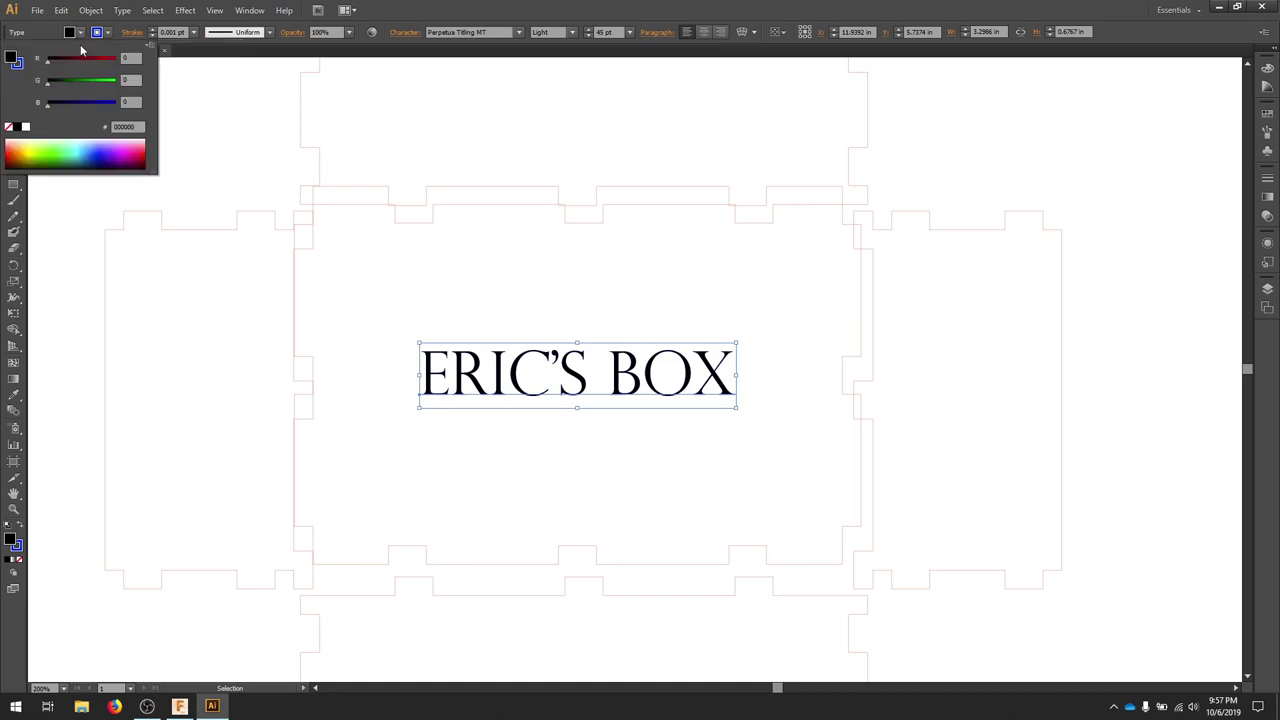
{"action": "left_click", "coordinate": [130, 58]}
{"action": "type", "text": "75"}
{"action": "key", "text": "Tab"}
{"action": "key", "text": "Tab"}
{"action": "type", "text": "75"}
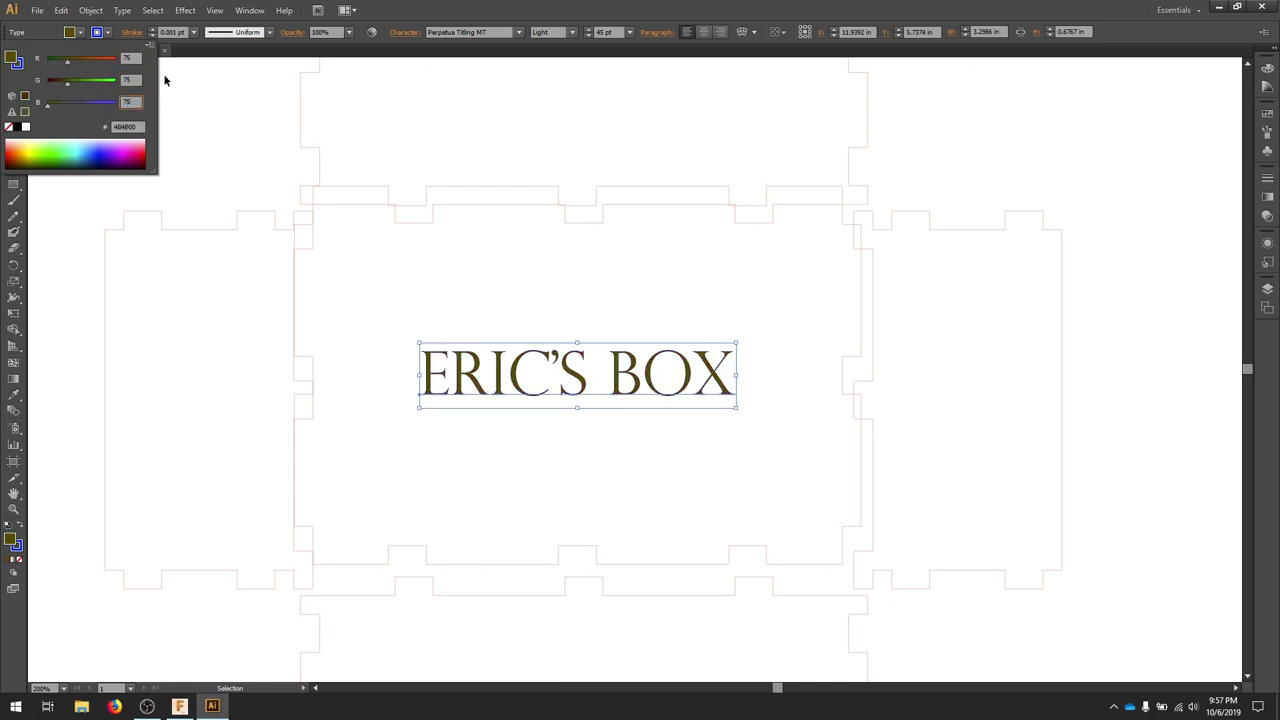
{"action": "left_click", "coordinate": [139, 79]}
- Group the title text with the central panel and drag the group slightly down
{"action": "left_click", "coordinate": [270, 106]}
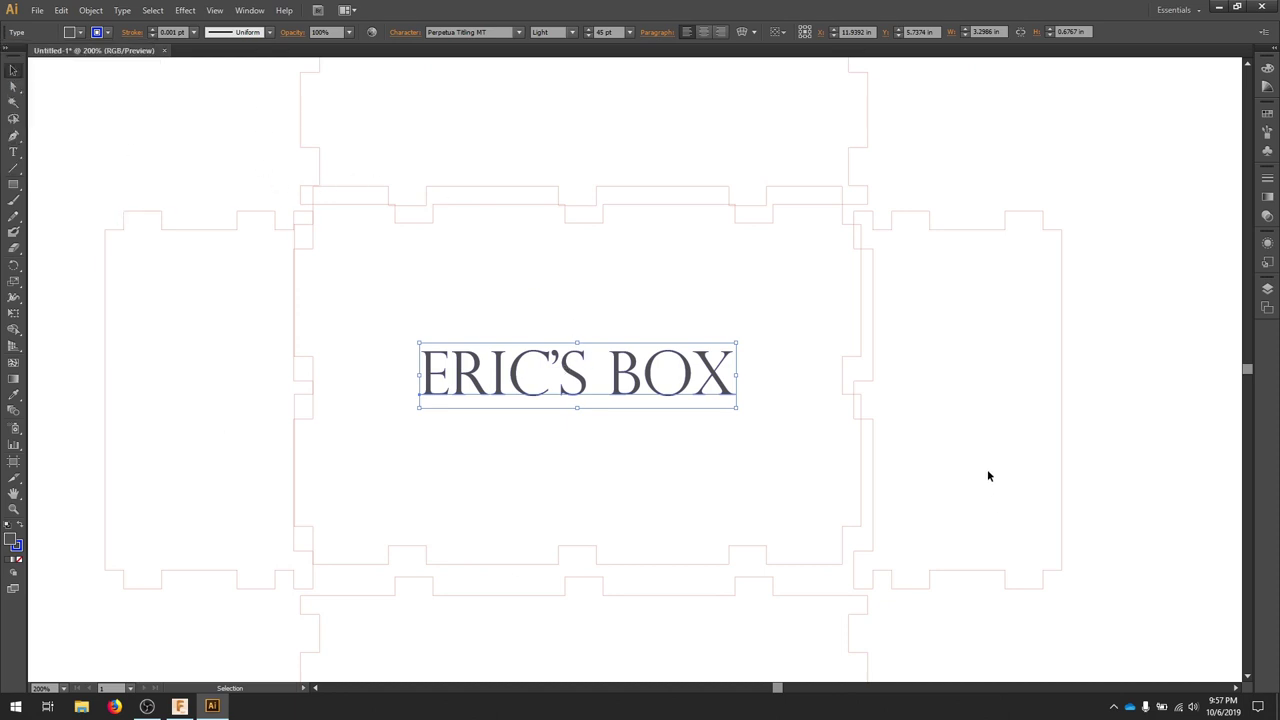
{"action": "left_click", "coordinate": [468, 205], "text": "shift"}
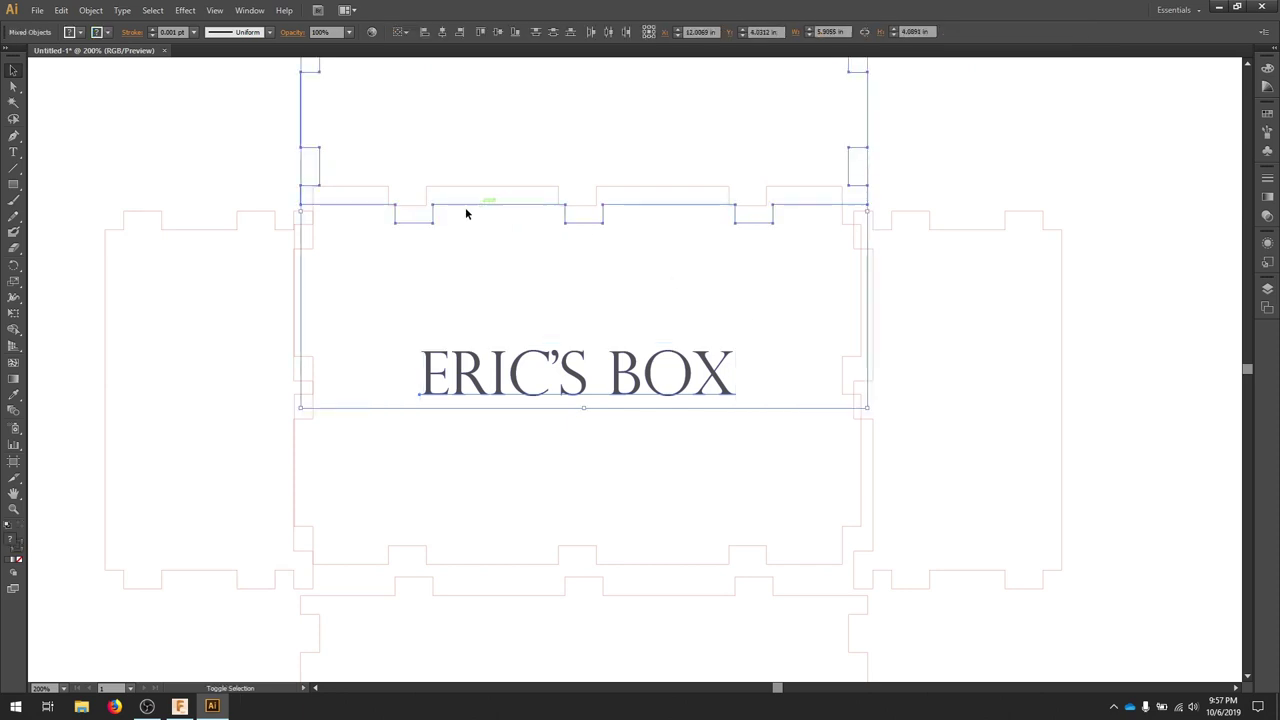
{"action": "left_click", "coordinate": [522, 524]}
{"action": "left_click", "coordinate": [508, 393]}
{"action": "left_click", "coordinate": [533, 565], "text": "shift"}
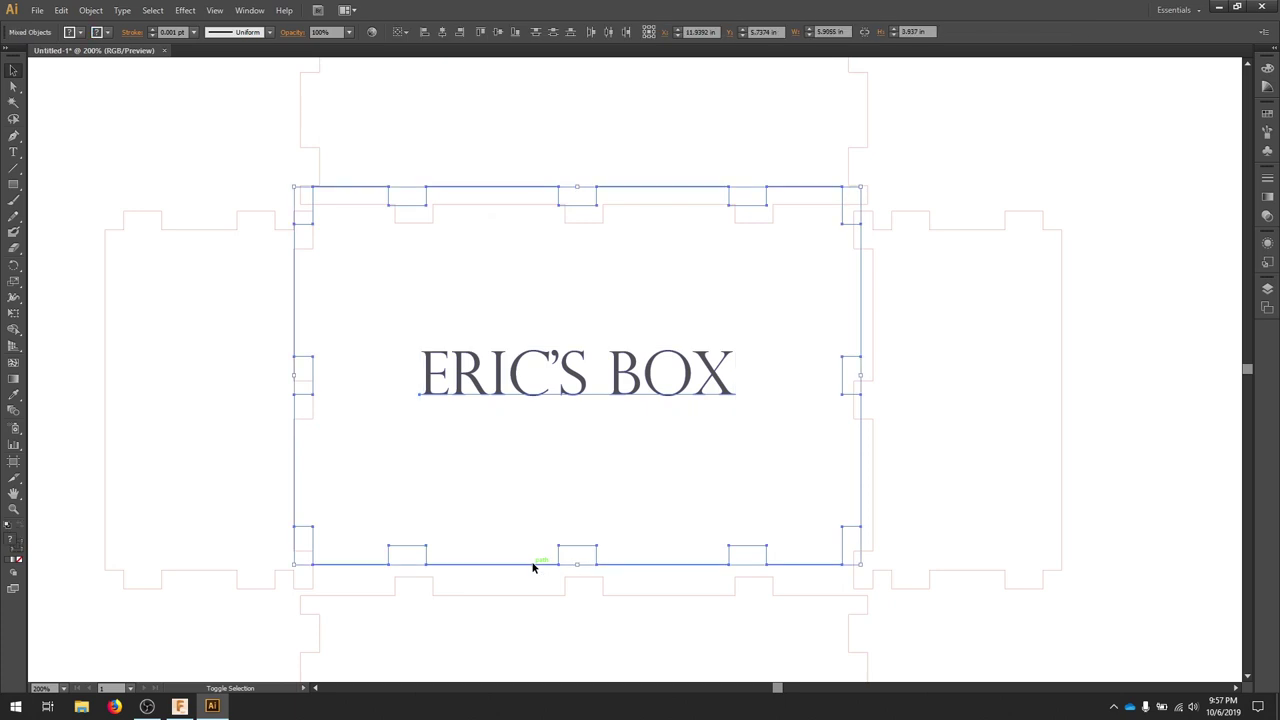
{"action": "left_click", "coordinate": [91, 10]}
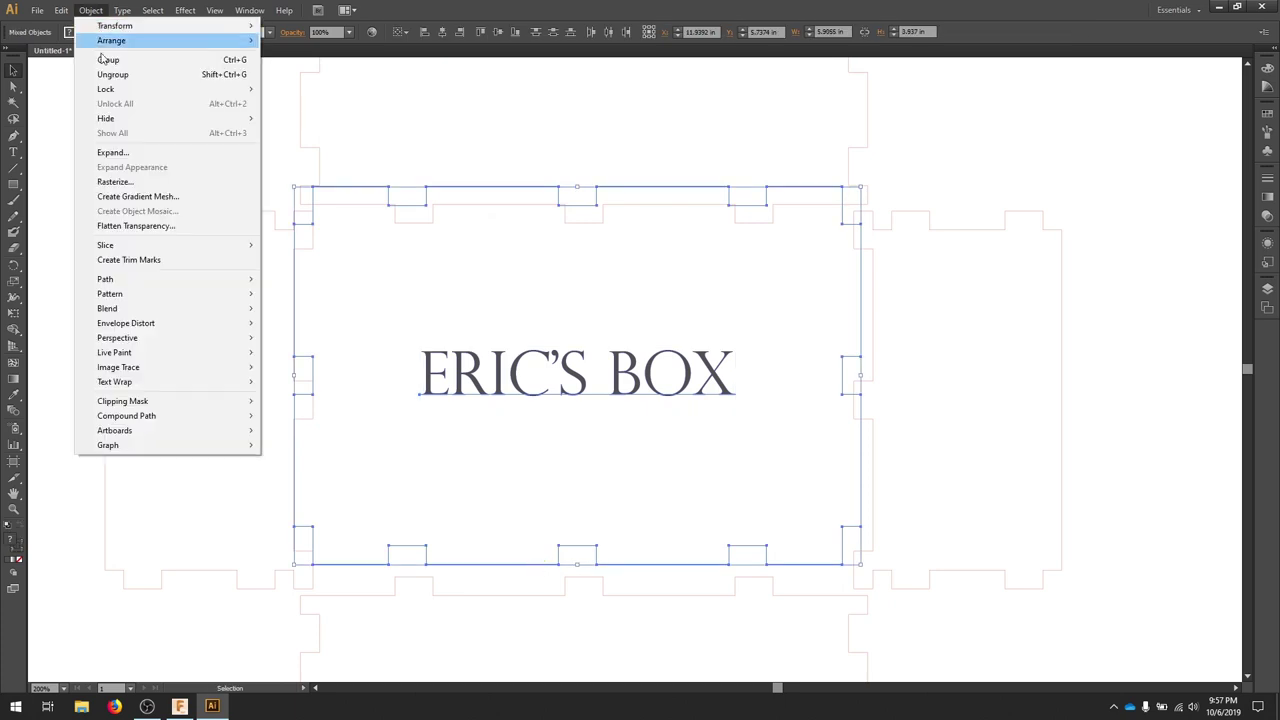
{"action": "left_click", "coordinate": [150, 59]}
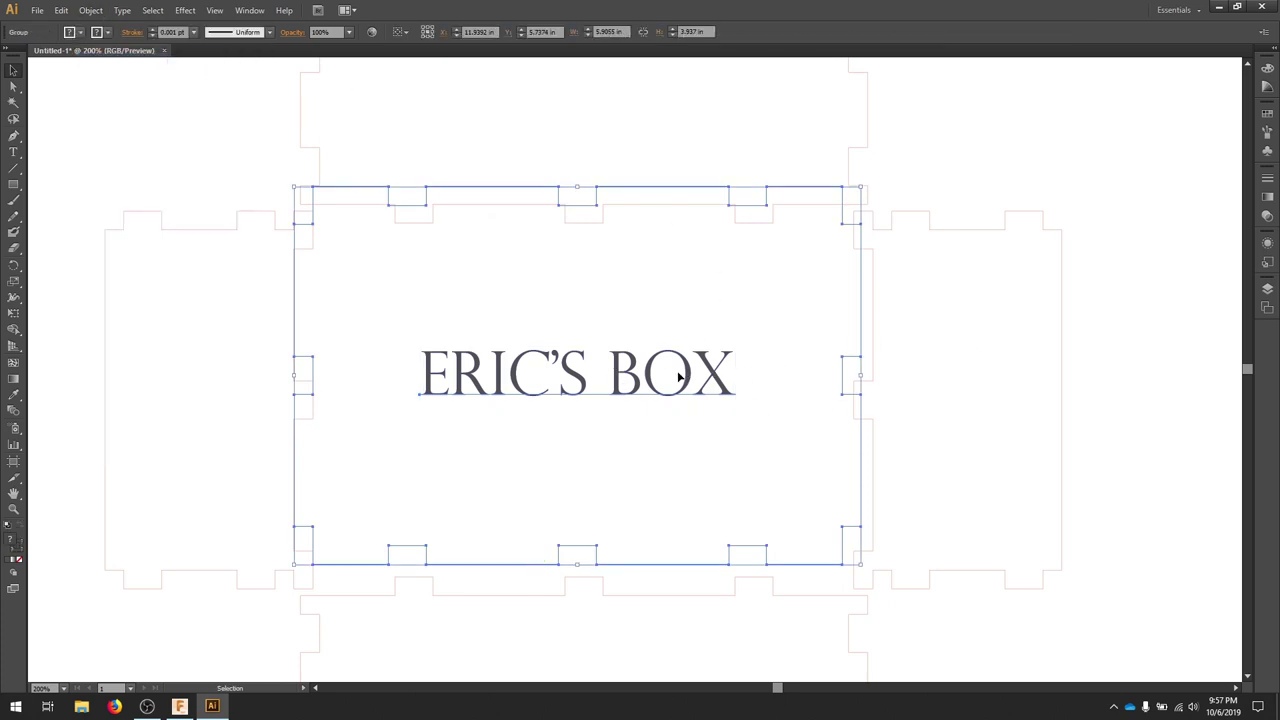
{"action": "left_click_drag", "start_coordinate": [679, 377], "coordinate": [685, 403]}
- Nudge the right panel to the right and the top panel upward
{"action": "left_click", "coordinate": [1183, 393]}
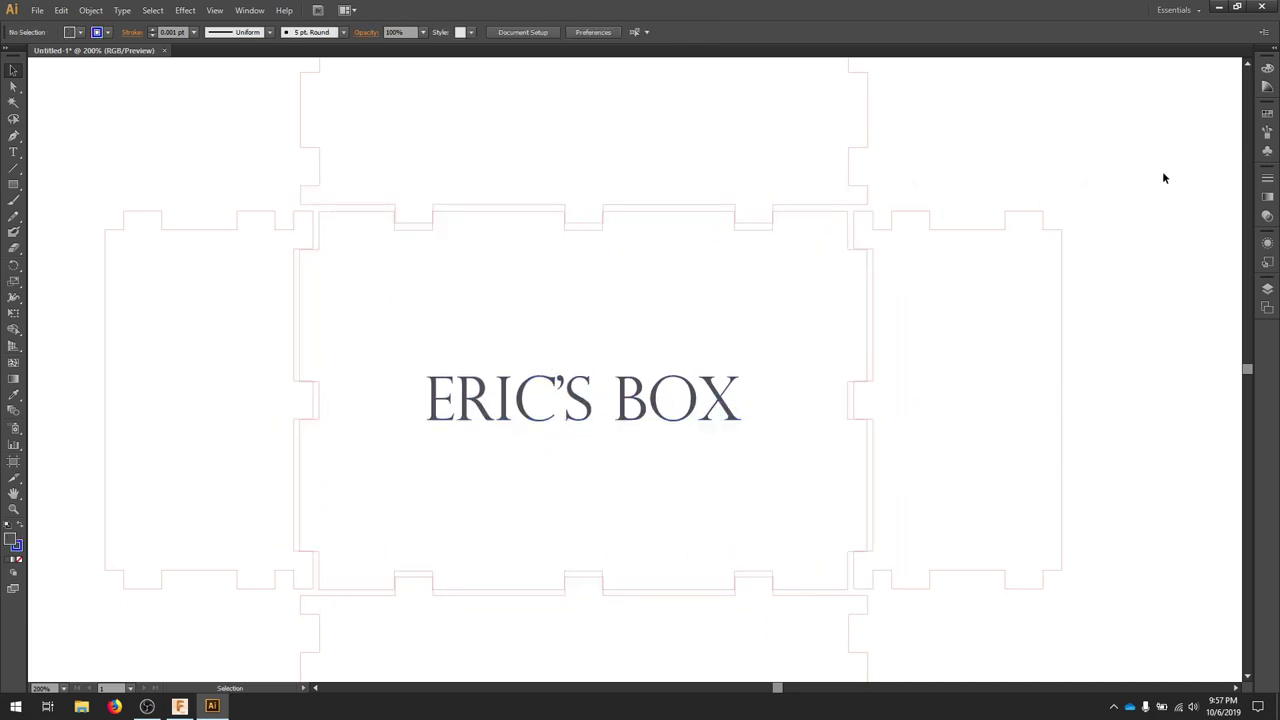
{"action": "left_click", "coordinate": [969, 217]}
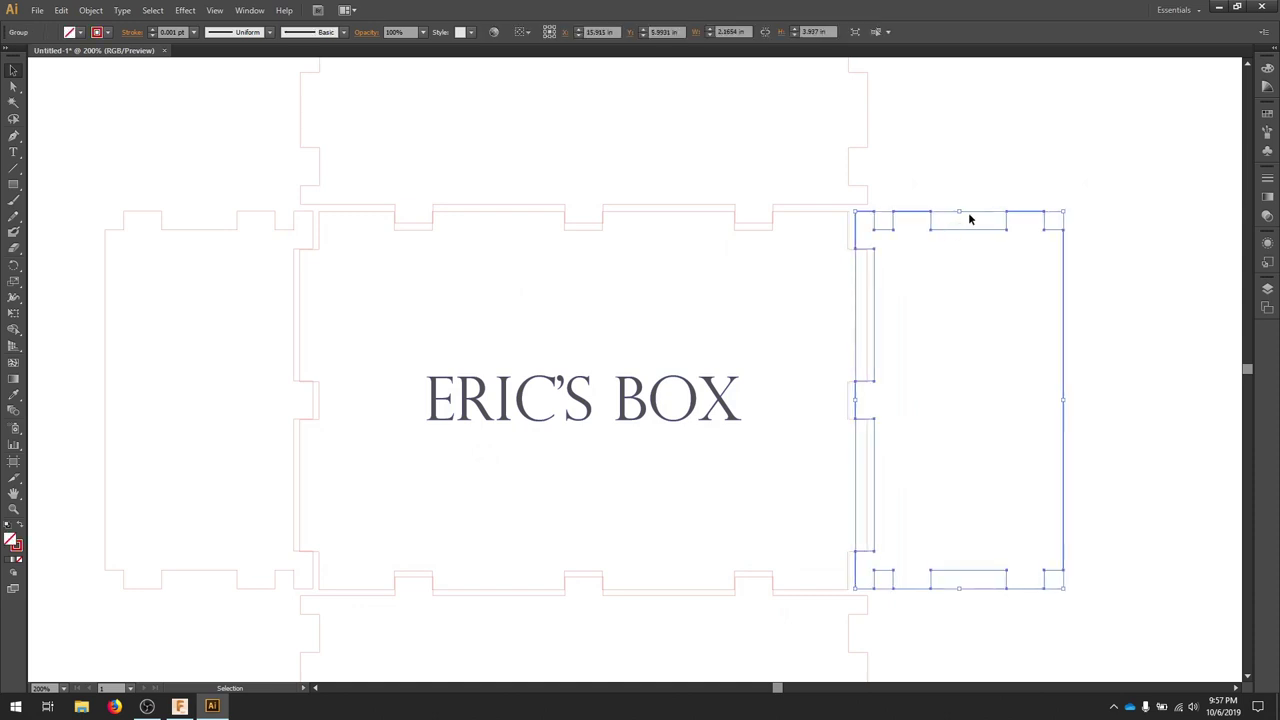
{"action": "key", "text": "Right"}
{"action": "key", "text": "Right"}
{"action": "key", "text": "Right"}
{"action": "key", "text": "Right"}
{"action": "key", "text": "Right"}
{"action": "key", "text": "Right"}
{"action": "key", "text": "Right"}
{"action": "key", "text": "Right"}
{"action": "key", "text": "Right"}
{"action": "key", "text": "Right"}
{"action": "key", "text": "Right"}
{"action": "left_click", "coordinate": [786, 205]}
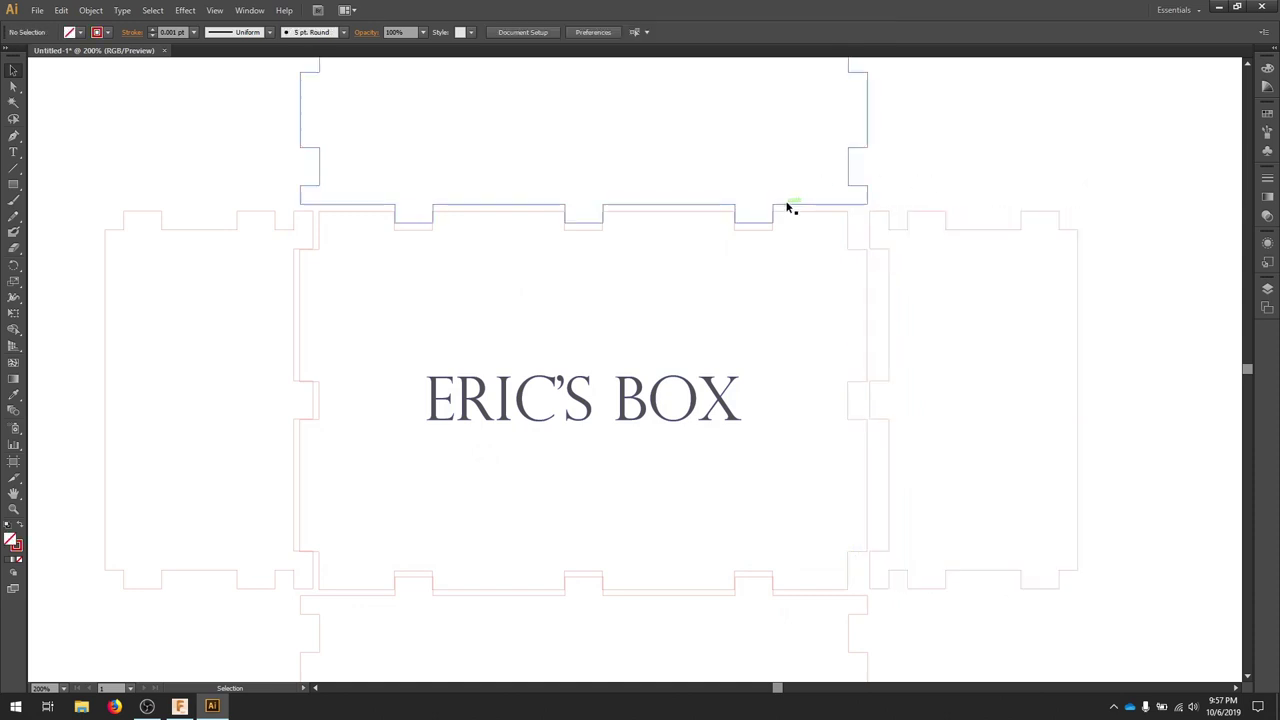
{"action": "key", "text": "Up"}
{"action": "key", "text": "Up"}
{"action": "key", "text": "Up"}
{"action": "key", "text": "Up"}
{"action": "key", "text": "Up"}
{"action": "key", "text": "Up"}
{"action": "key", "text": "Up"}
{"action": "key", "text": "Up"}
{"action": "key", "text": "Up"}
{"action": "key", "text": "Up"}
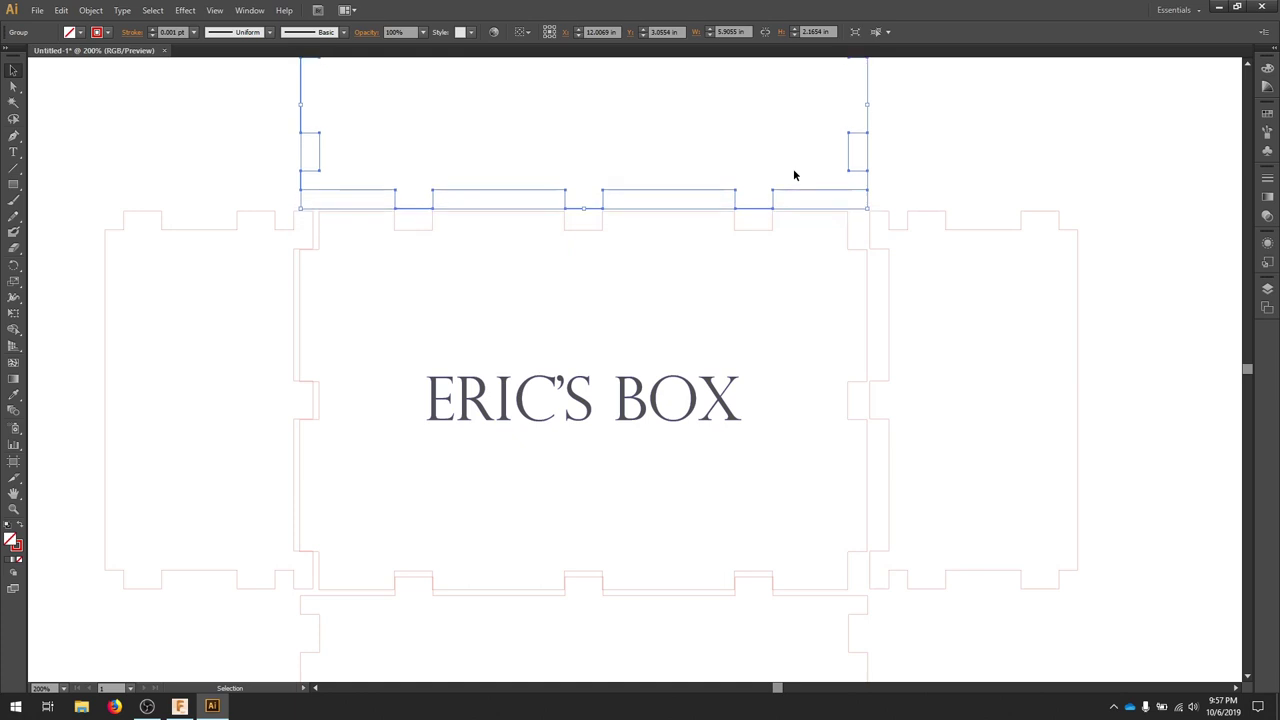
- Nudge the left panel left and the bottom panel down, then deselect
{"action": "left_click", "coordinate": [264, 212]}
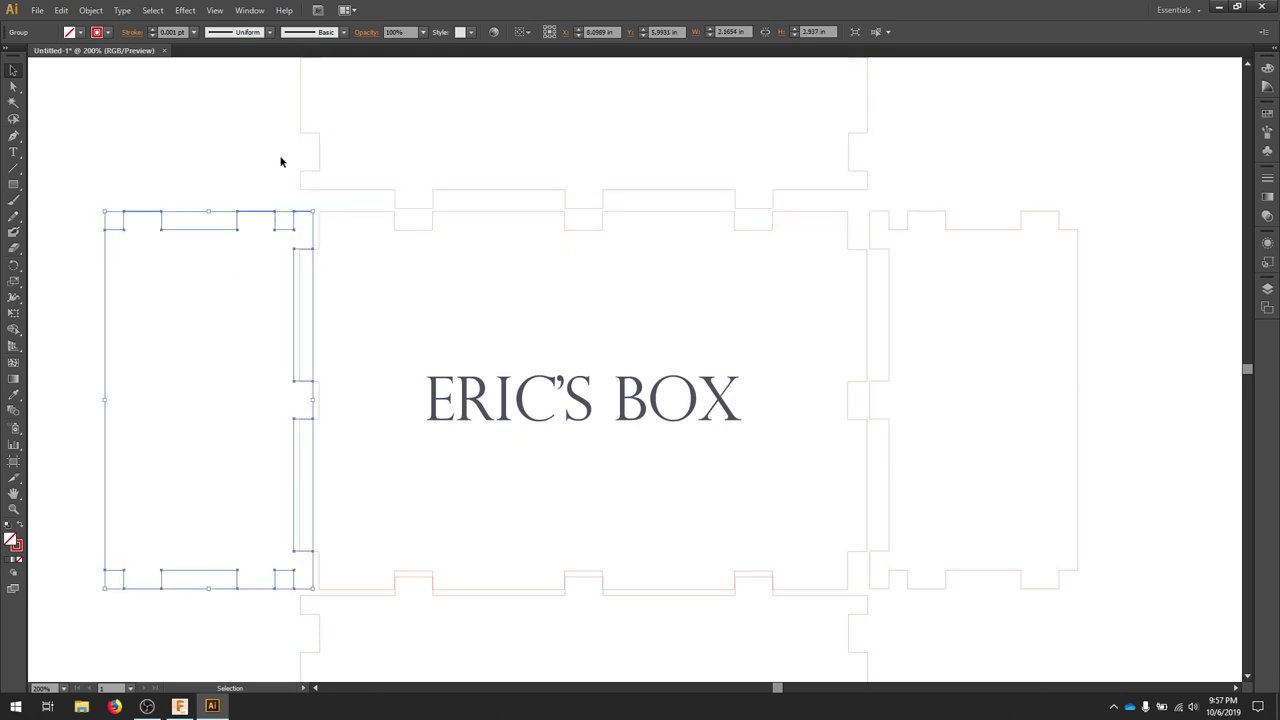
{"action": "key", "text": "Left"}
{"action": "key", "text": "Left"}
{"action": "key", "text": "Left"}
{"action": "key", "text": "Left"}
{"action": "key", "text": "Left"}
{"action": "key", "text": "Left"}
{"action": "key", "text": "Left"}
{"action": "key", "text": "Left"}
{"action": "key", "text": "Left"}
{"action": "key", "text": "Left"}
{"action": "key", "text": "Left"}
{"action": "key", "text": "Left"}
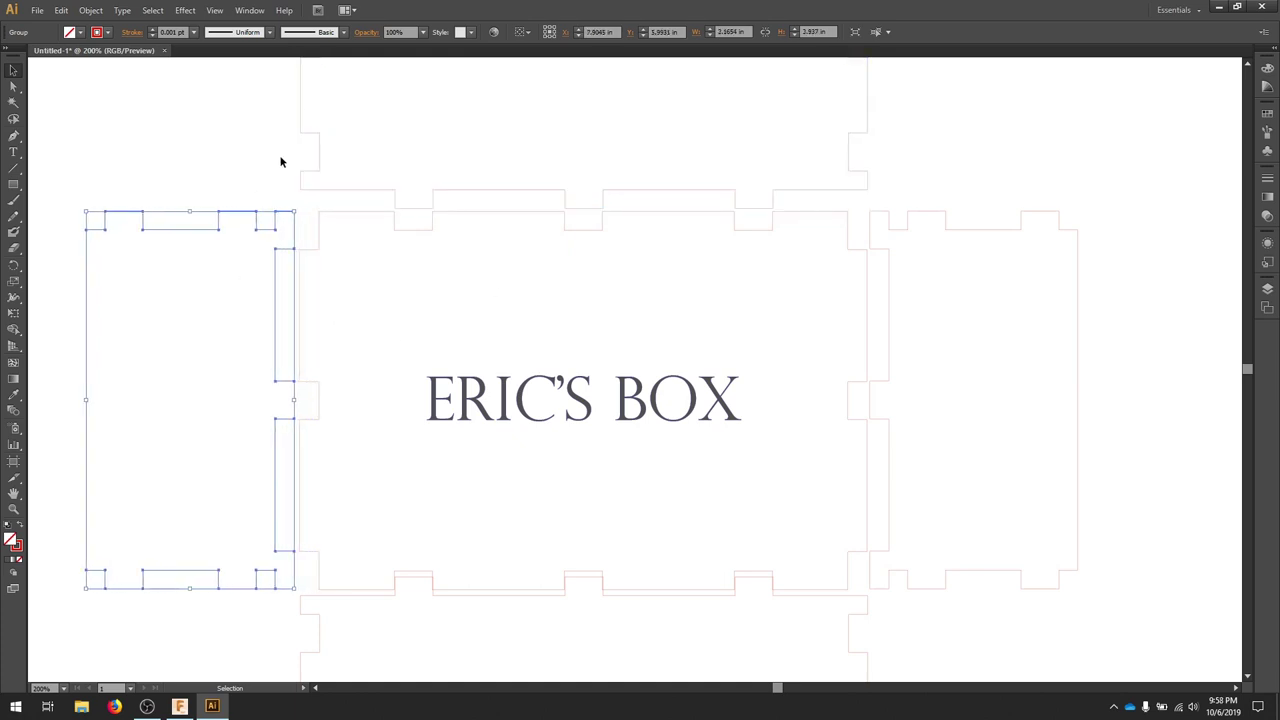
{"action": "scroll", "coordinate": [630, 481], "scroll_direction": "down", "scroll_amount": 1}
{"action": "scroll", "coordinate": [630, 481], "scroll_direction": "down", "scroll_amount": 4}
{"action": "left_click", "coordinate": [589, 586]}
{"action": "key", "text": "Down"}
{"action": "key", "text": "Down"}
{"action": "key", "text": "Down"}
{"action": "key", "text": "Down"}
{"action": "key", "text": "Down"}
{"action": "key", "text": "Down"}
{"action": "key", "text": "Down"}
{"action": "key", "text": "Down"}
{"action": "key", "text": "Down"}
{"action": "key", "text": "Down"}
{"action": "left_click", "coordinate": [963, 586]}
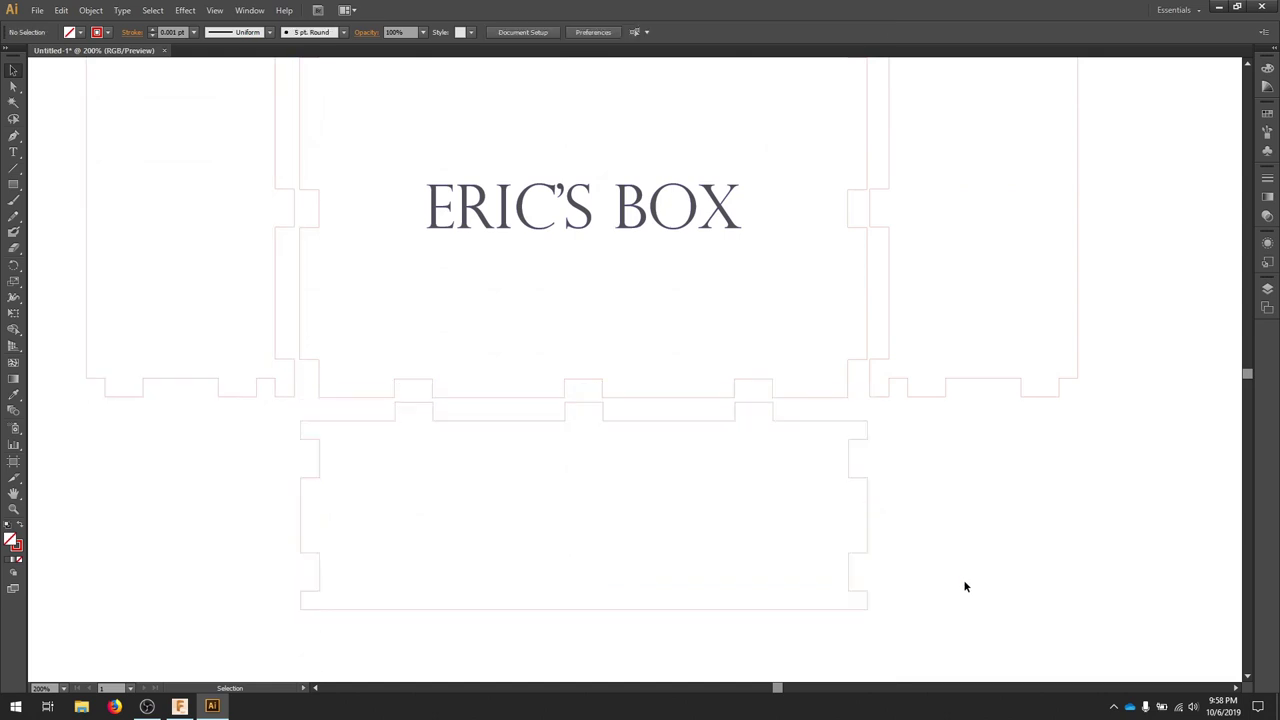
{"action": "left_click", "coordinate": [214, 10]}
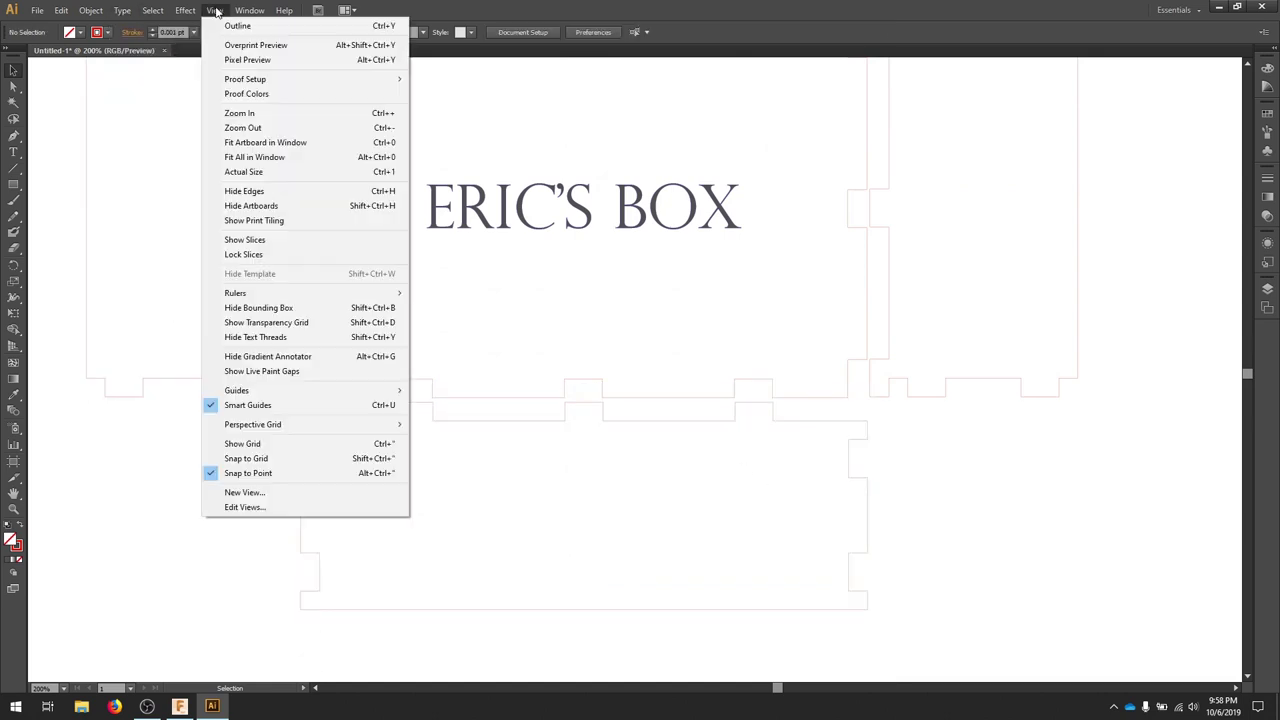
- Fit the whole box net artboard in the window, cancel the Save As dialog, and head to File for printing
{"action": "left_click", "coordinate": [295, 157]}
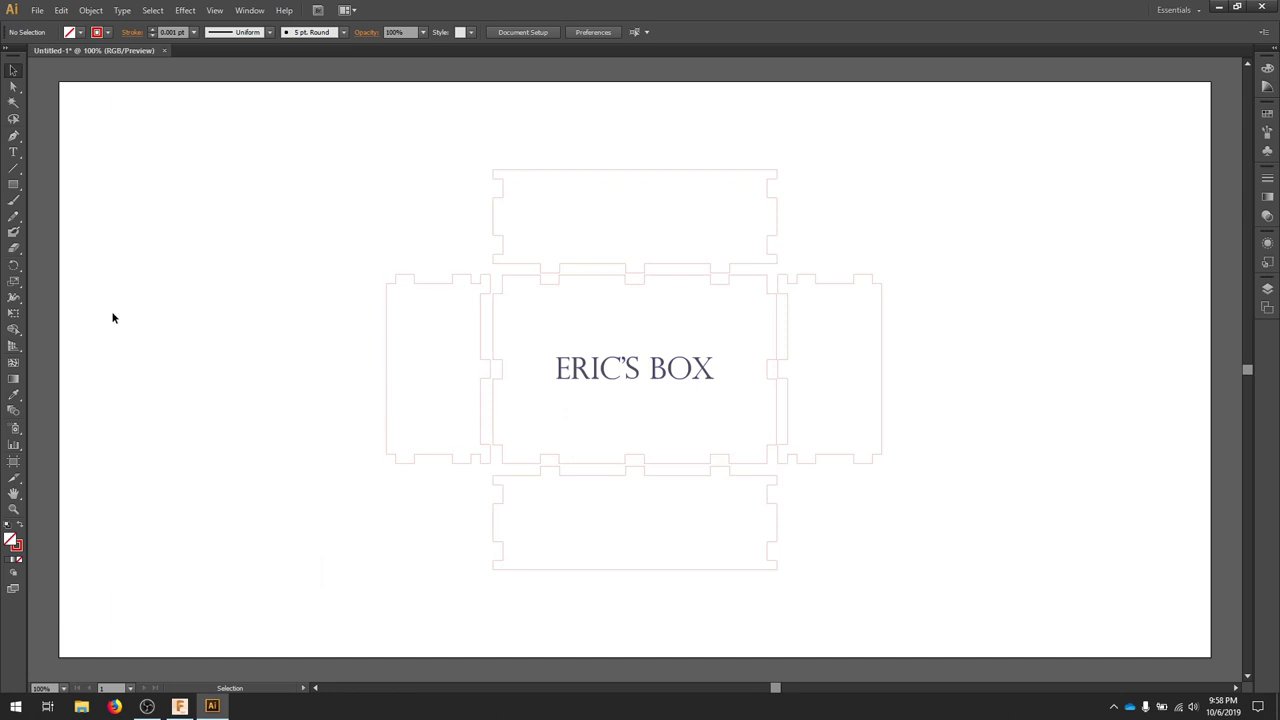
{"action": "left_click", "coordinate": [37, 10]}
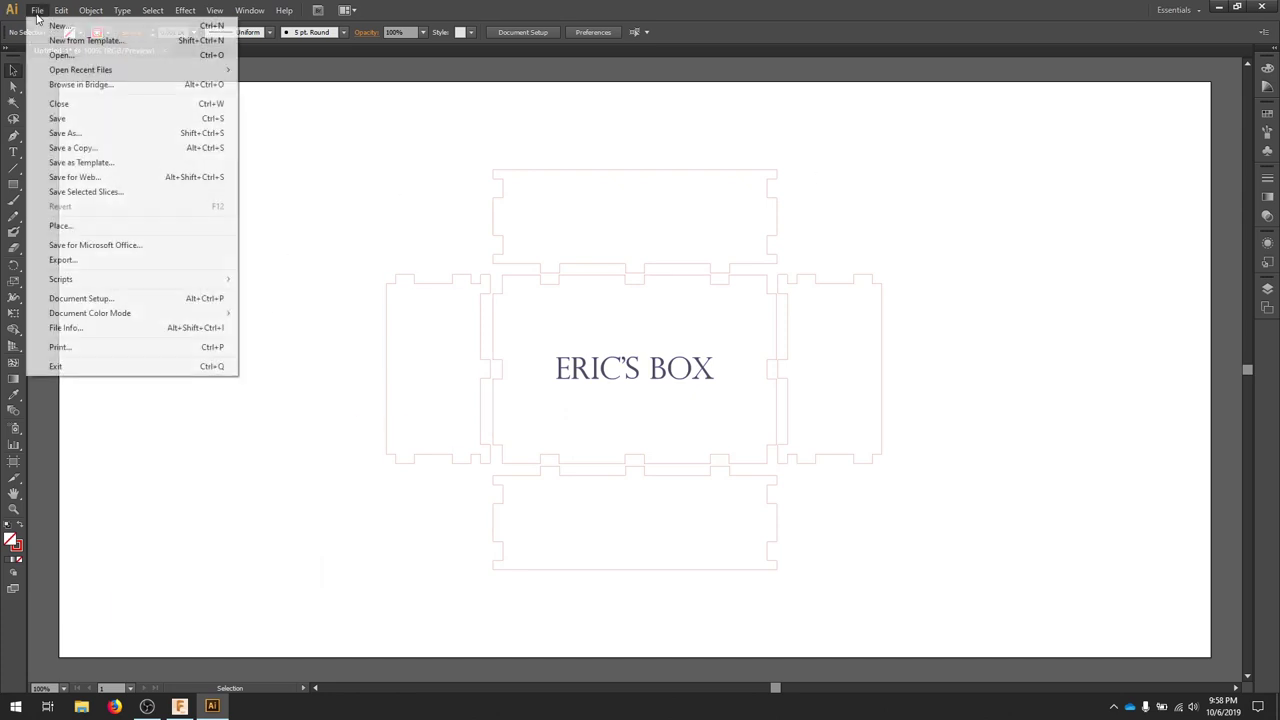
{"action": "left_click", "coordinate": [125, 133]}
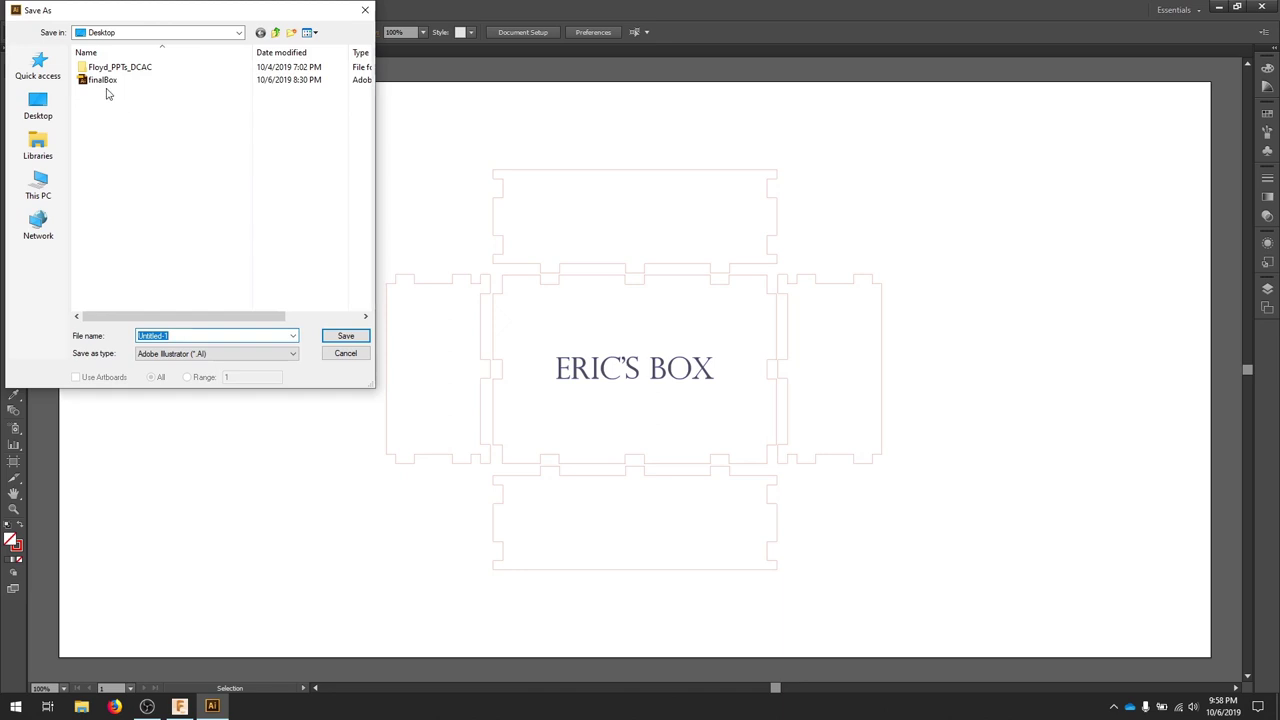
{"action": "key", "text": "Escape"}
{"action": "left_click", "coordinate": [37, 11]}
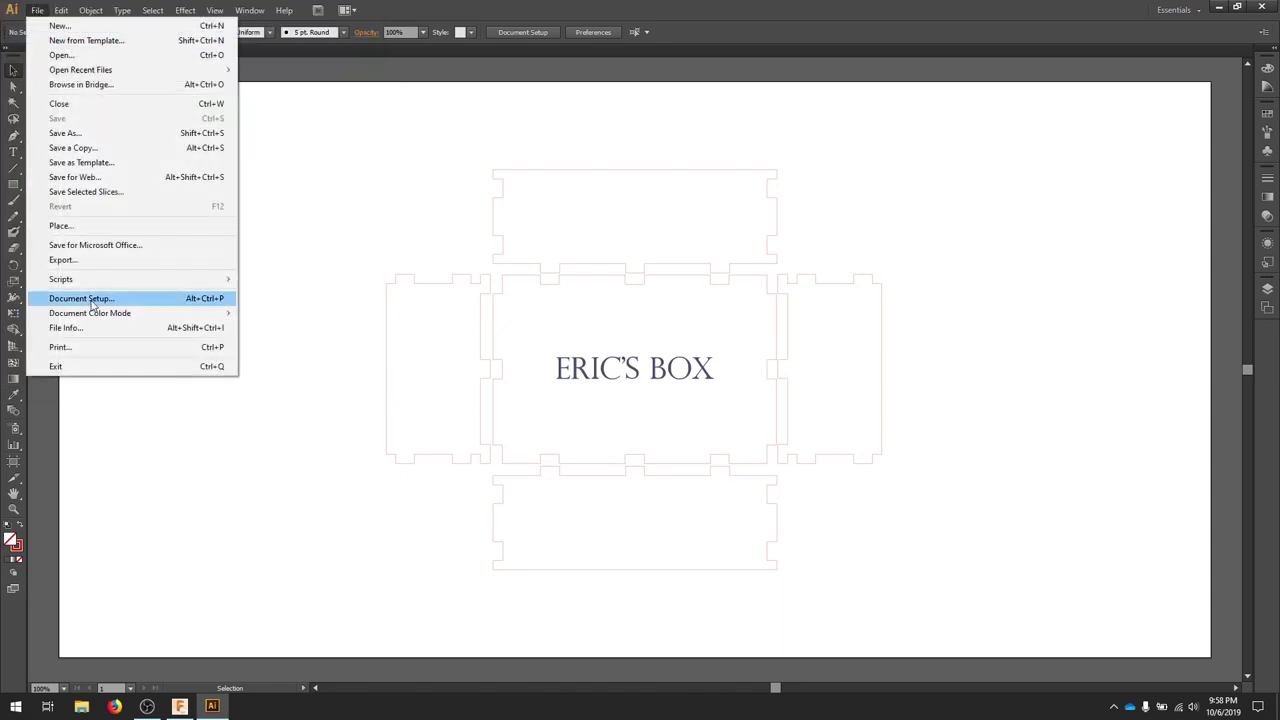